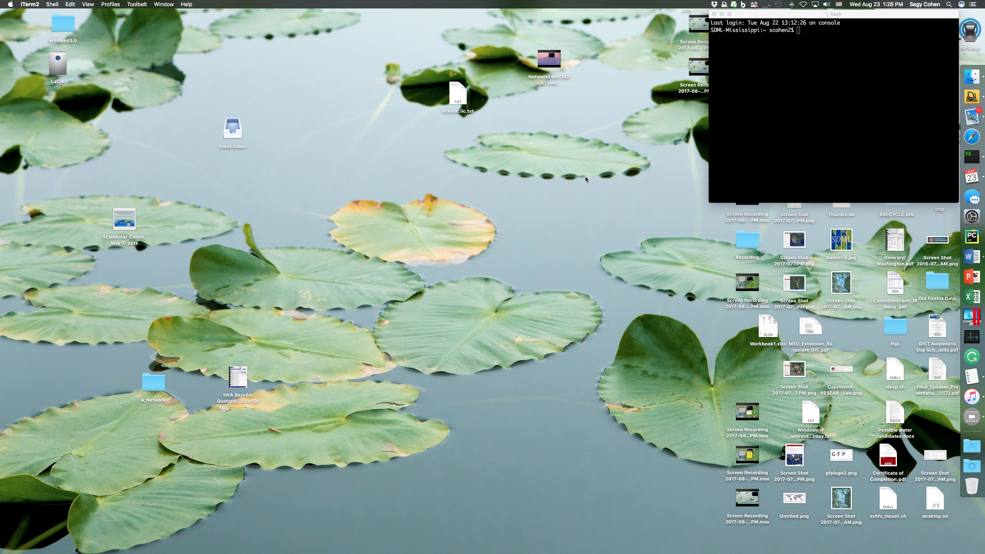
# Step: Launch RiverGIS from the terminal with the command rgis and place its main window beside the terminal
pyautogui.click(874, 93)
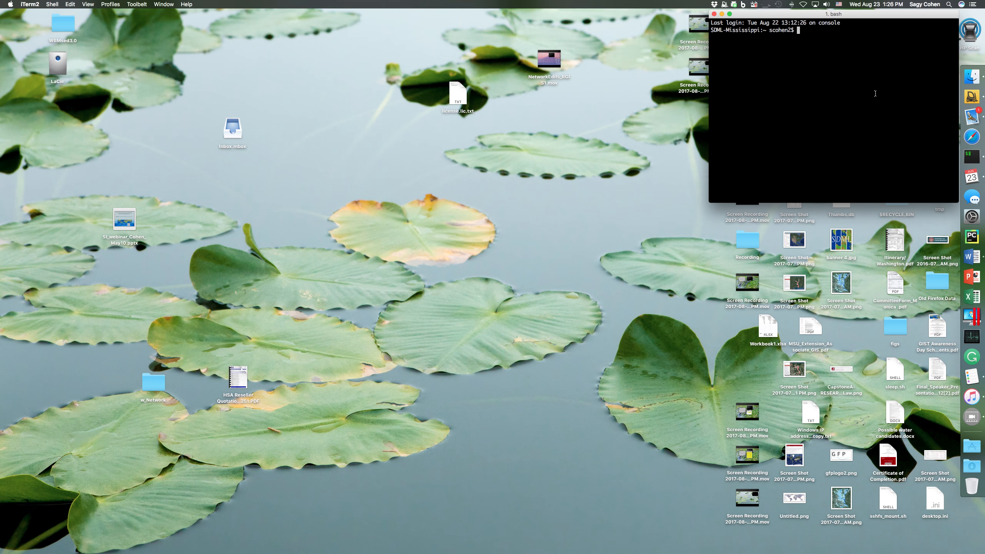
pyautogui.write('rgis')
pyautogui.press('Return')
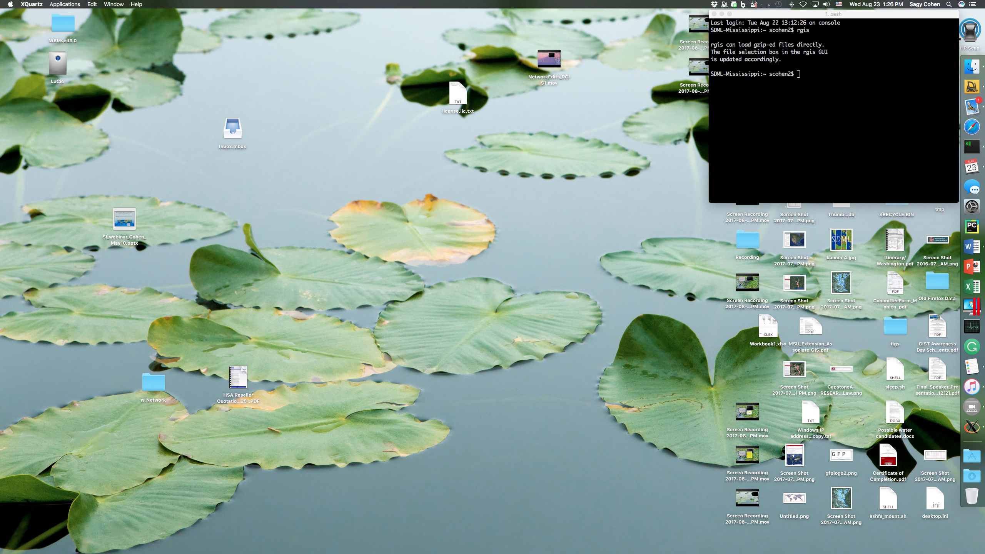
pyautogui.moveTo(206, 71); pyautogui.dragTo(423, 20)
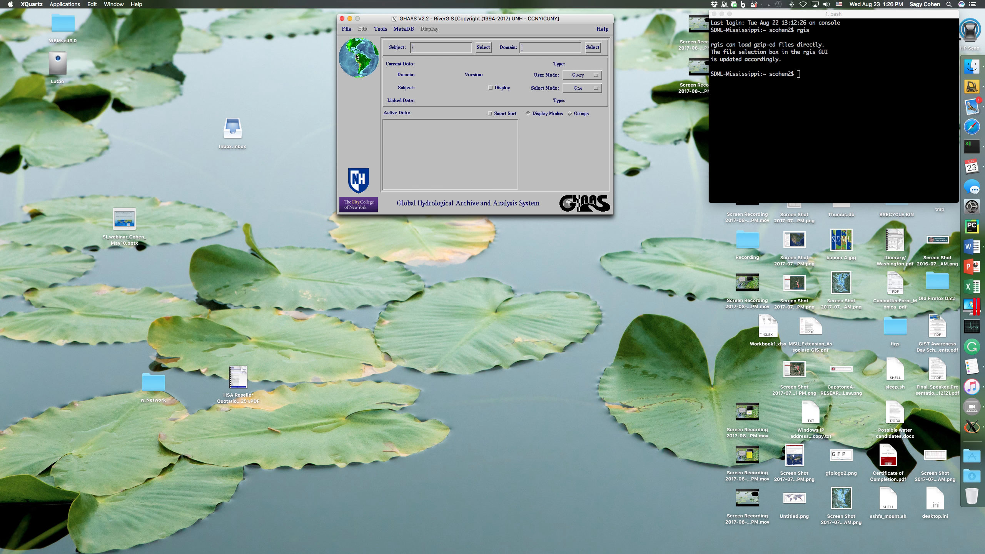
# Step: Start opening a data file and browse to the folder /Volumes/LaCie/Data
pyautogui.click(346, 29)
pyautogui.click(349, 55)
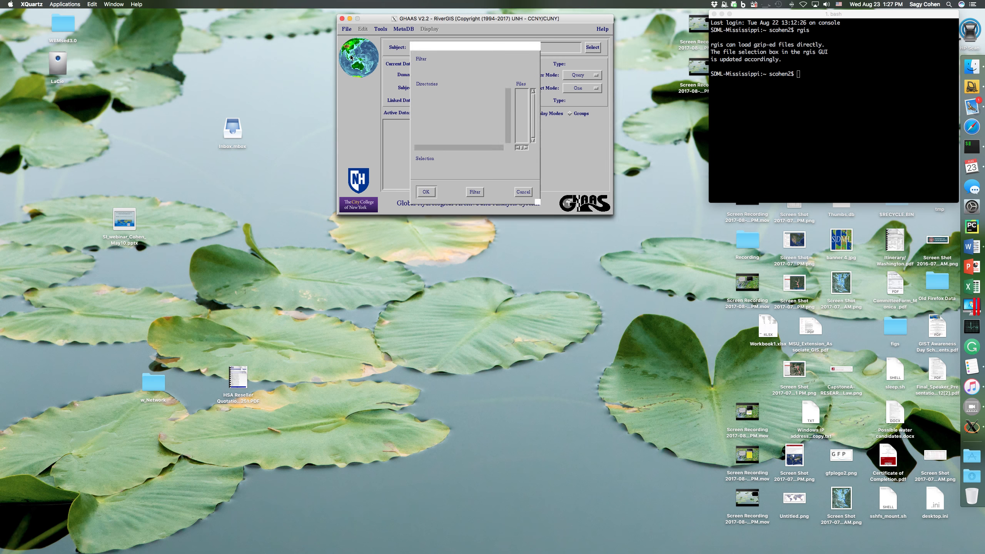
pyautogui.click(423, 99)
pyautogui.doubleClick(423, 99)
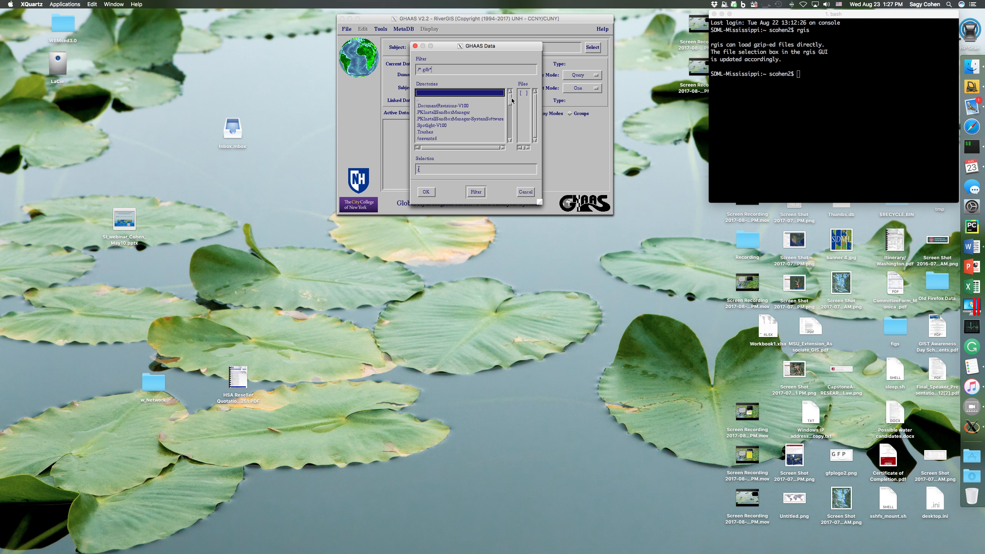
pyautogui.moveTo(510, 100); pyautogui.dragTo(511, 114)
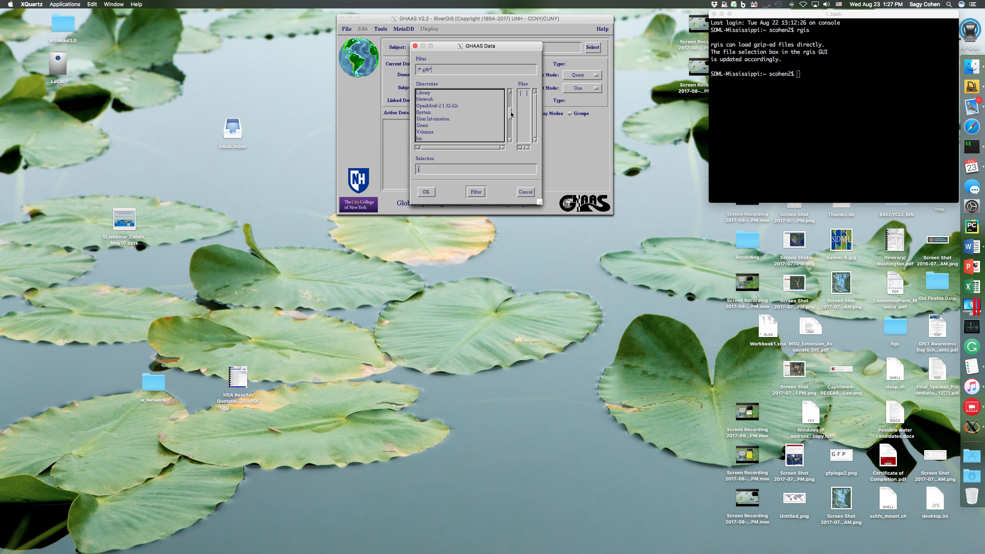
pyautogui.doubleClick(429, 131)
pyautogui.click(431, 106)
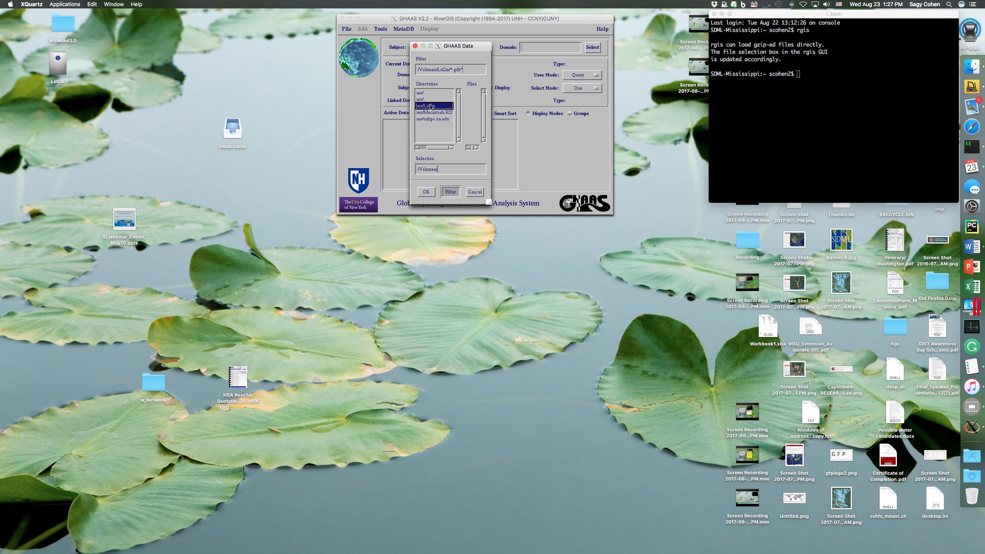
pyautogui.doubleClick(430, 105)
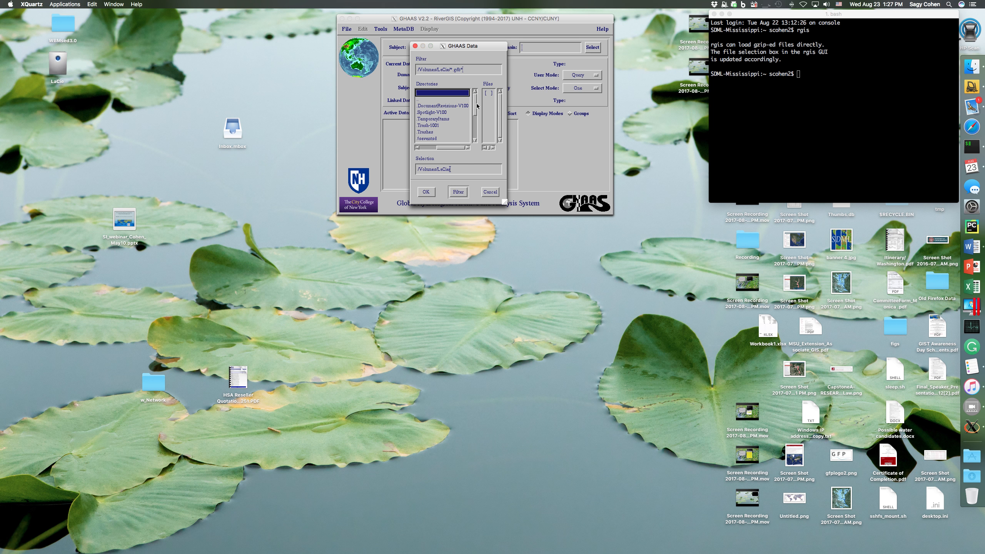
pyautogui.moveTo(476, 107); pyautogui.dragTo(476, 124)
pyautogui.doubleClick(421, 106)
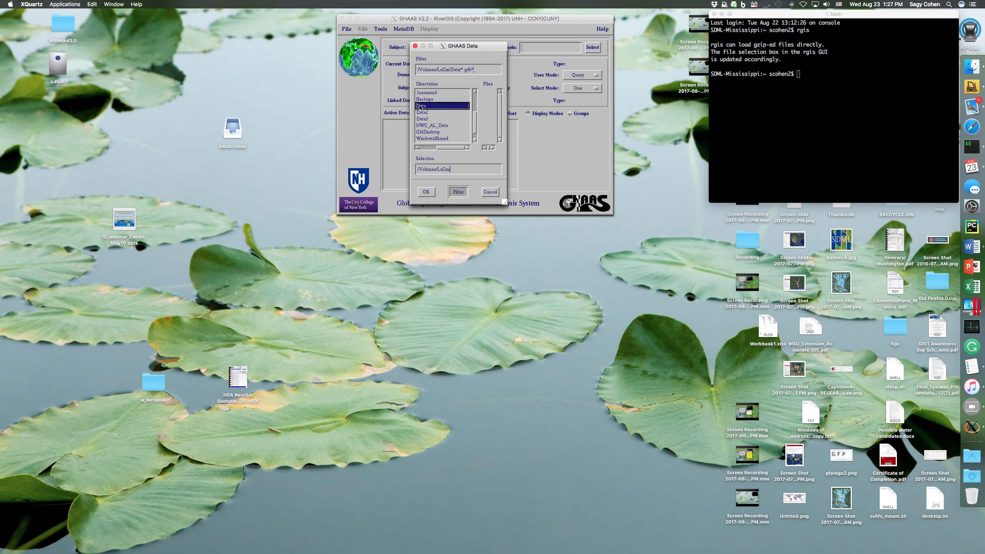
# Step: Browse from the Data folder into ccny/RGISarchive/Global
pyautogui.moveTo(554, 106); pyautogui.dragTo(553, 124)
pyautogui.click(422, 113)
pyautogui.doubleClick(422, 113)
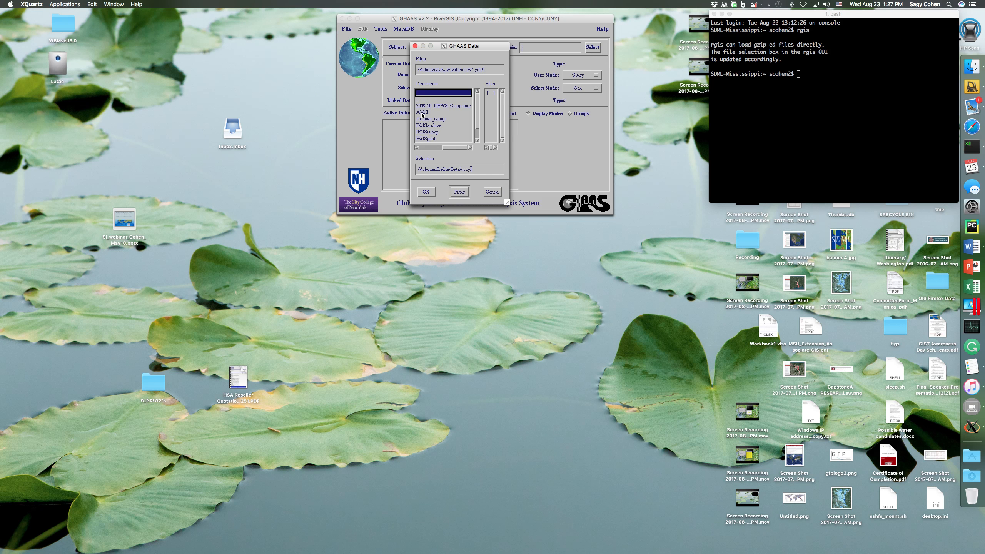
pyautogui.doubleClick(434, 126)
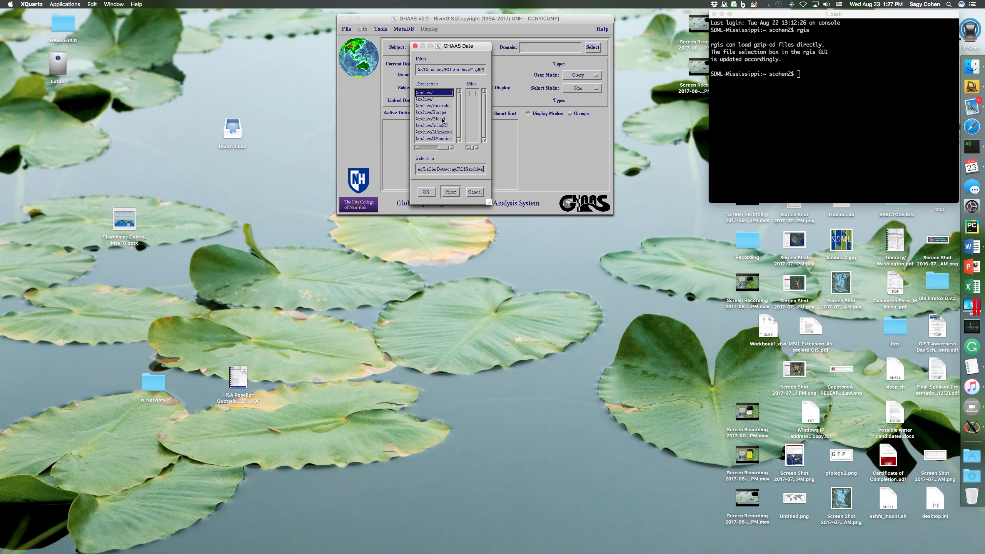
pyautogui.click(443, 119)
pyautogui.doubleClick(443, 119)
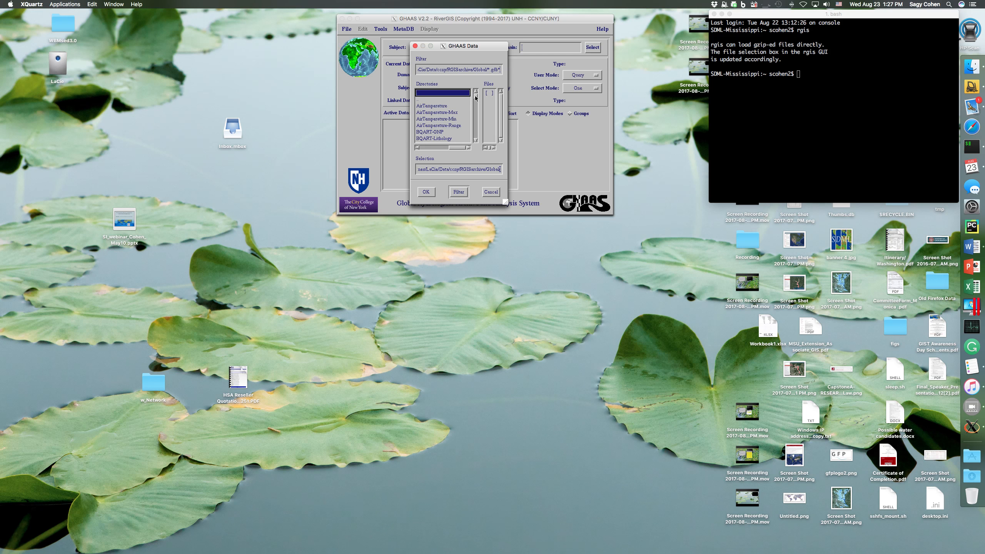
# Step: Load Global_Network_PotSTNv602_30min_Static.gdbn from the Network/PotSTNv602/30min/Static folder
pyautogui.moveTo(476, 97); pyautogui.dragTo(476, 113)
pyautogui.scroll(-5, 429, 114)
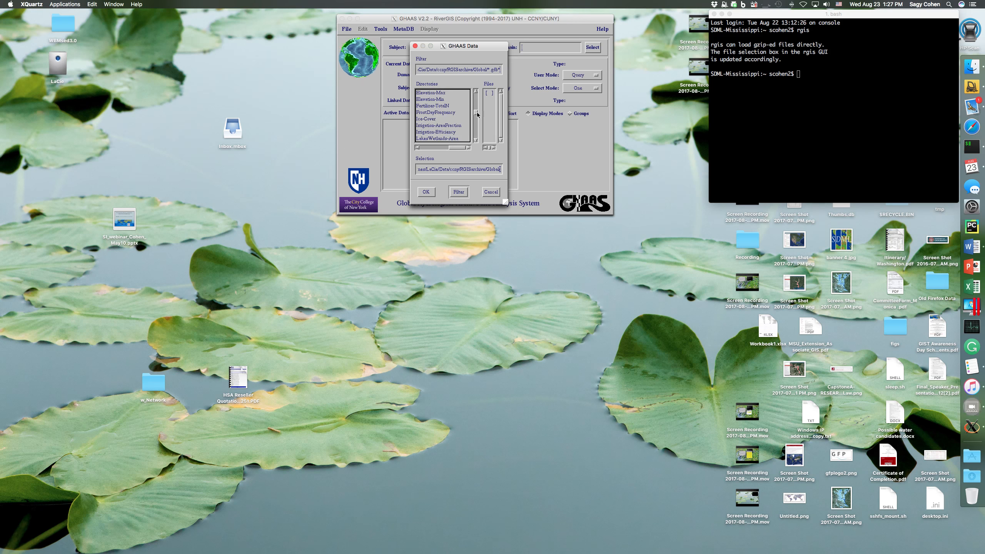
pyautogui.doubleClick(425, 112)
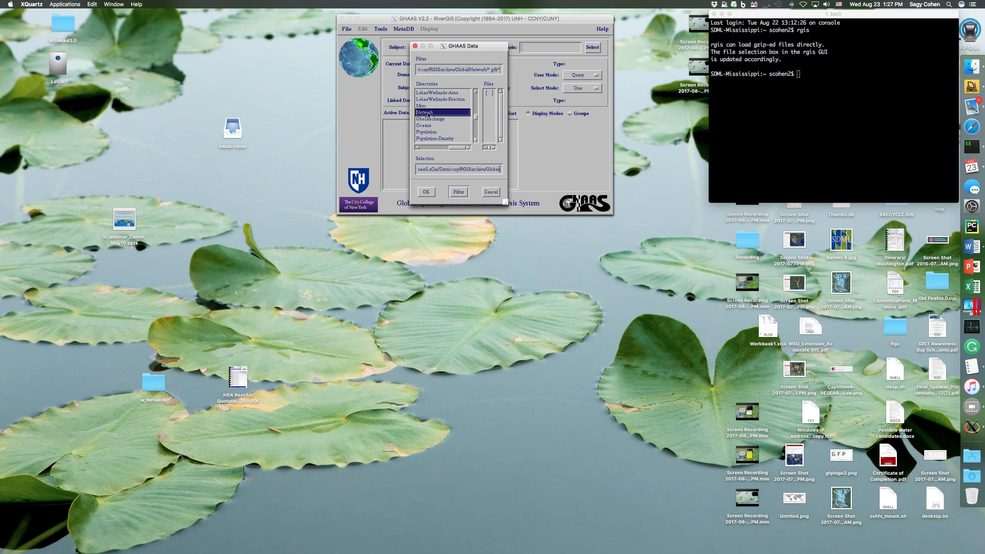
pyautogui.click(432, 132)
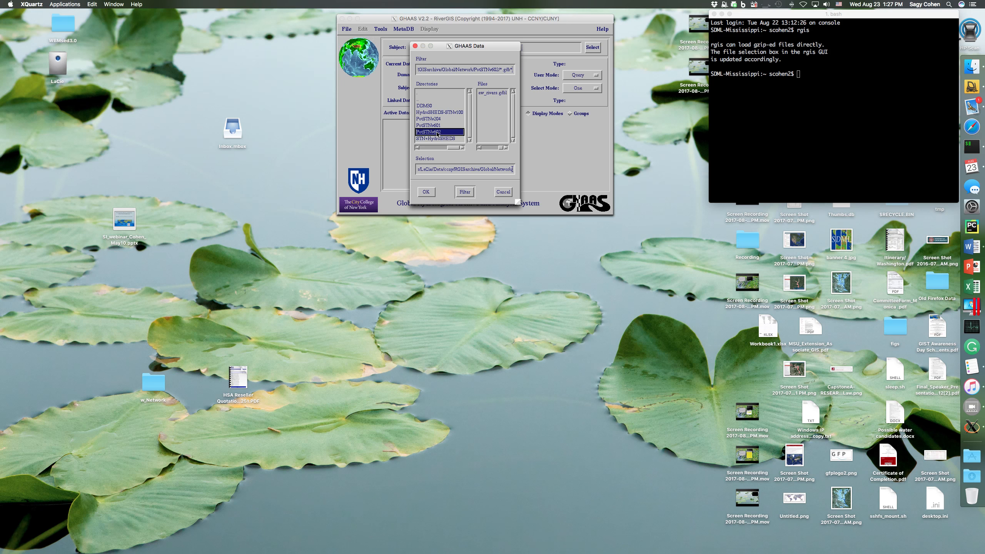
pyautogui.doubleClick(436, 134)
pyautogui.doubleClick(440, 106)
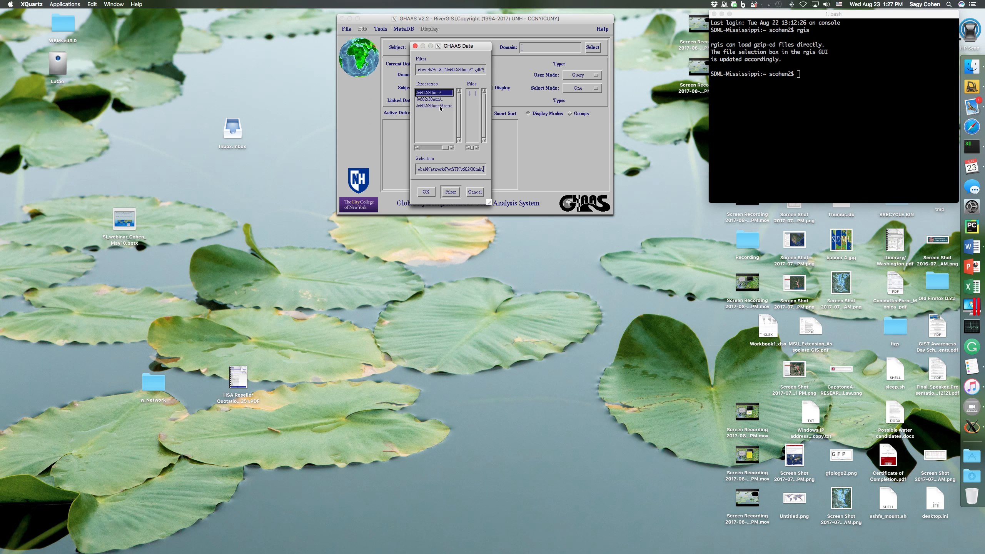
pyautogui.doubleClick(440, 106)
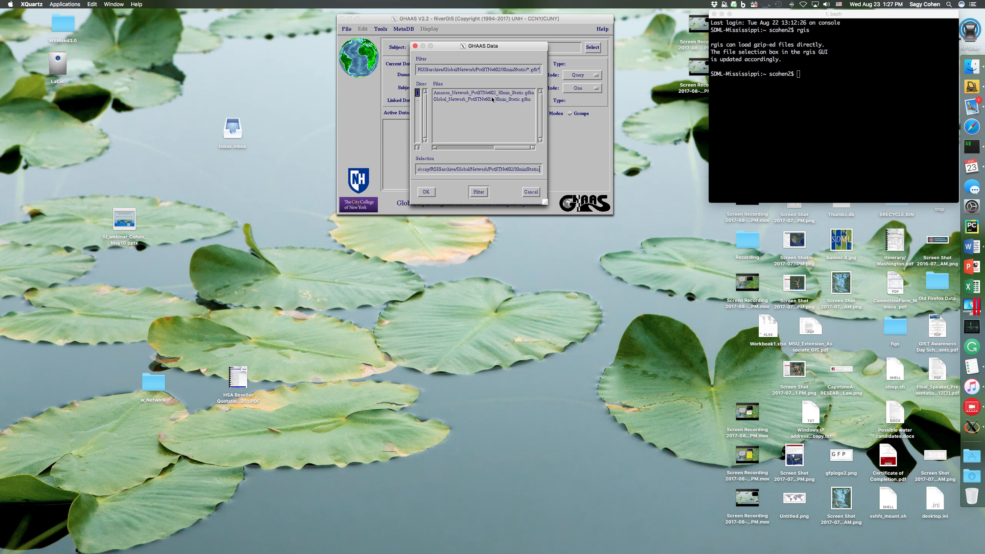
pyautogui.click(452, 100)
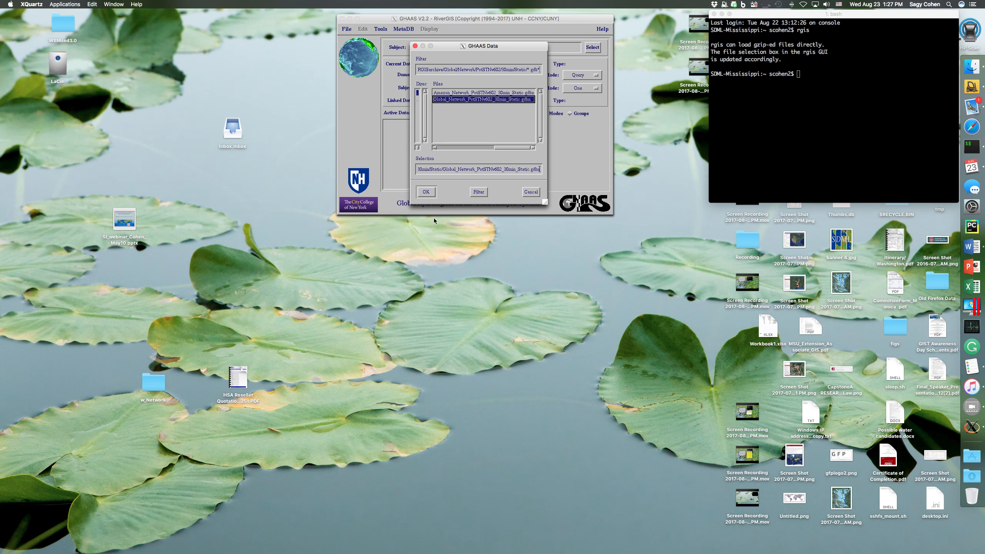
pyautogui.click(427, 192)
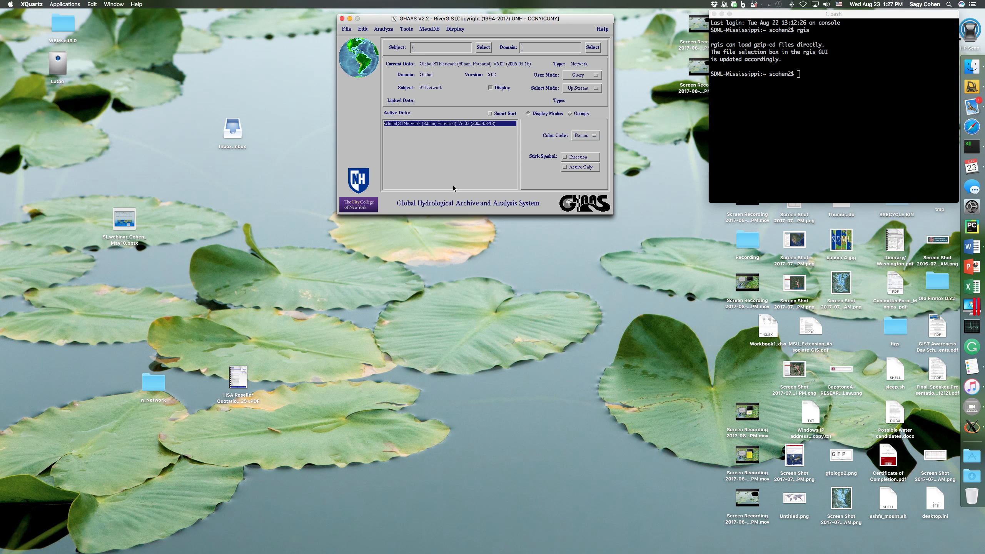
# Step: Display the global river network in a 2DView window and place it below the main window
pyautogui.click(454, 29)
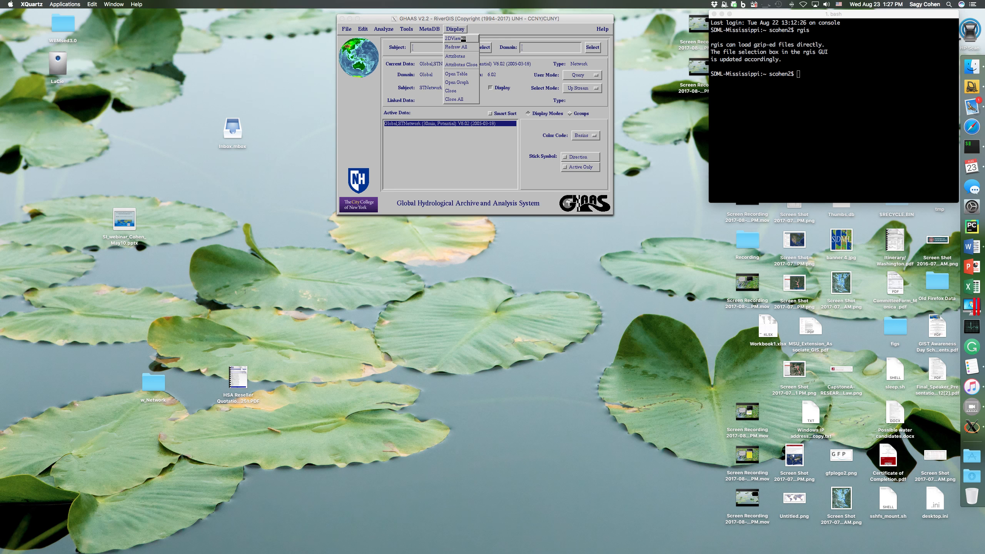
pyautogui.click(453, 39)
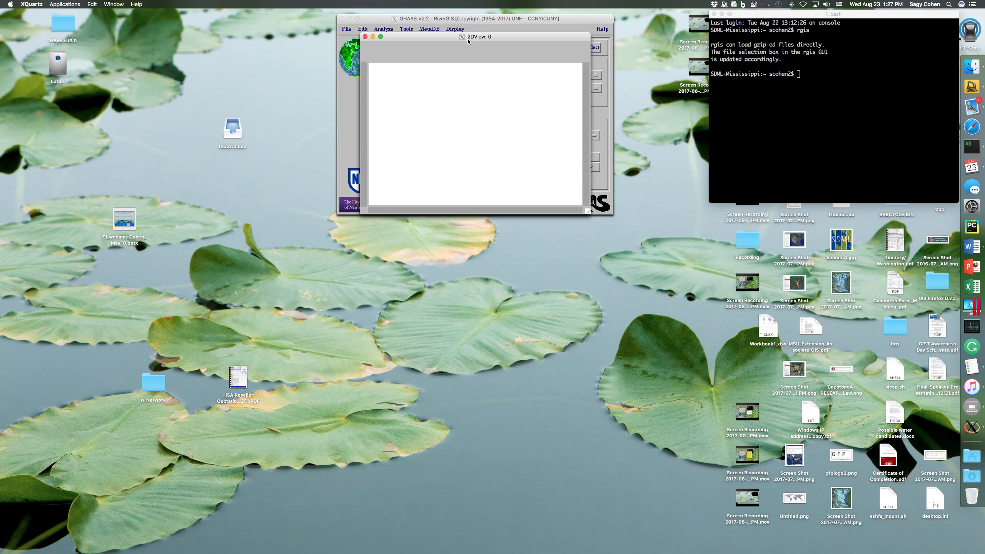
pyautogui.moveTo(533, 32); pyautogui.dragTo(705, 230)
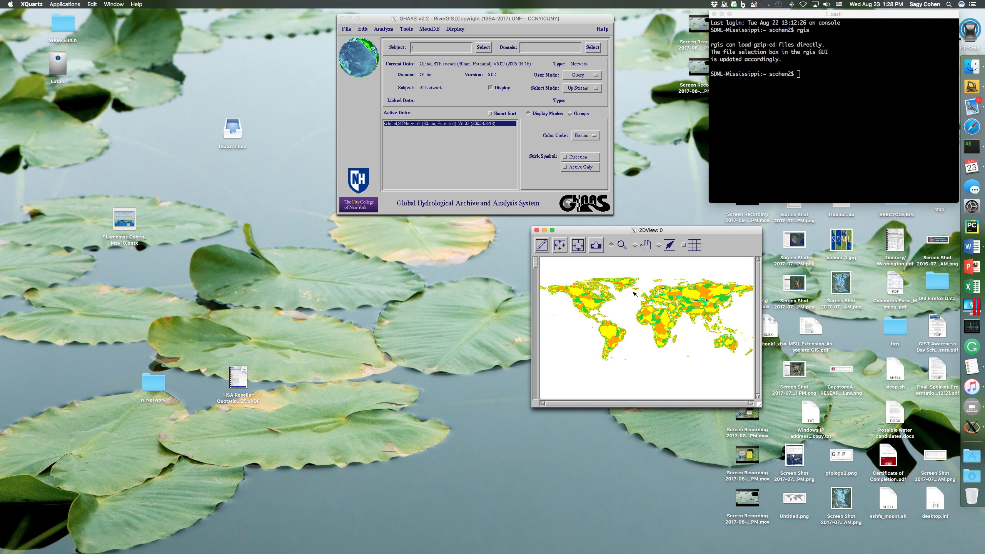
# Step: Enlarge the 2DView window, query the attributes of the cell at the Mississippi River outlet, and close the attribute window
pyautogui.moveTo(570, 289); pyautogui.dragTo(609, 318)
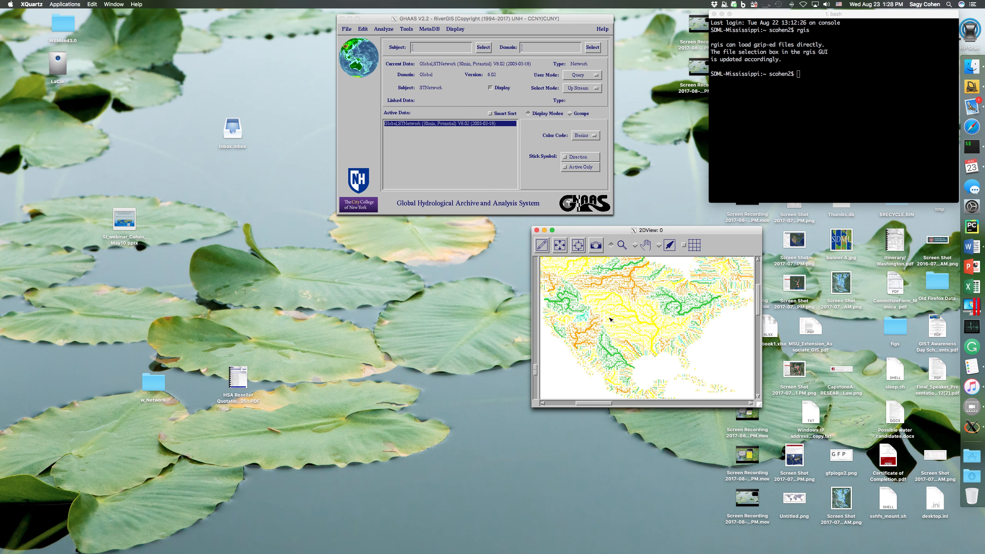
pyautogui.moveTo(575, 283); pyautogui.dragTo(699, 383)
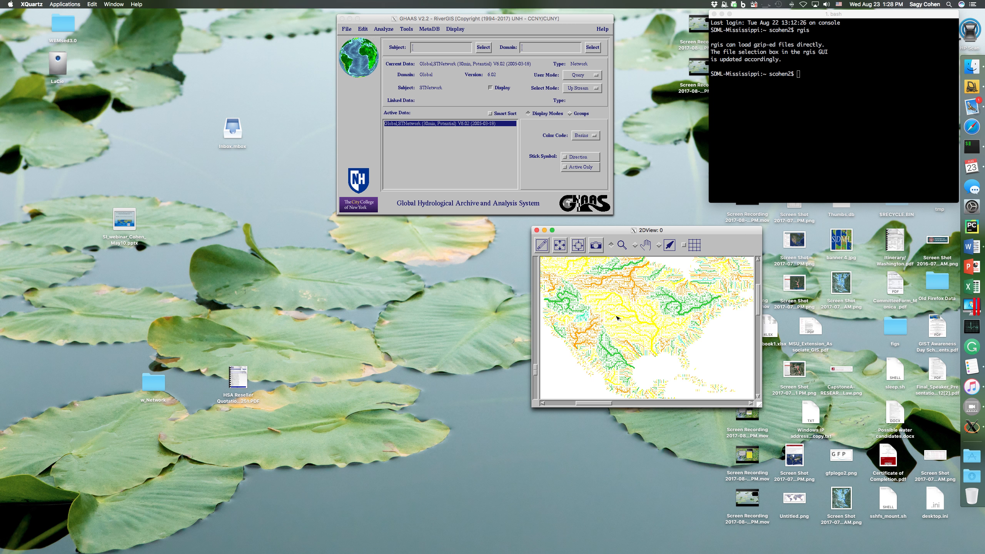
pyautogui.moveTo(618, 317); pyautogui.dragTo(697, 375)
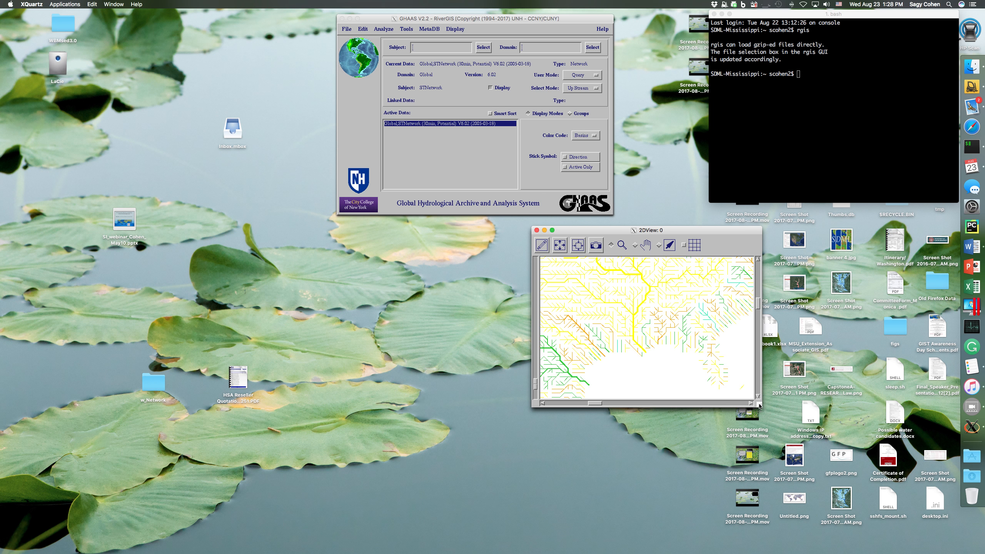
pyautogui.moveTo(758, 404); pyautogui.dragTo(877, 502)
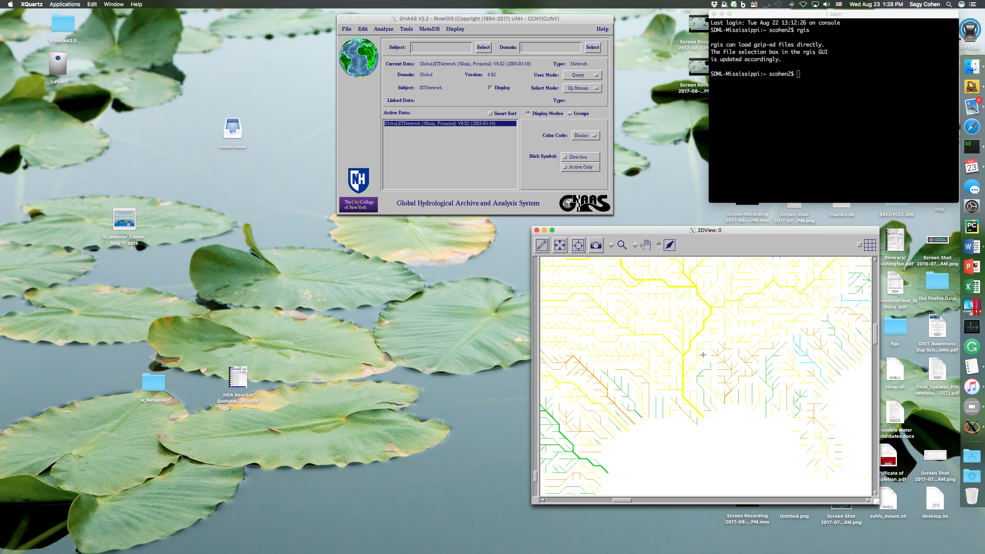
pyautogui.click(694, 408)
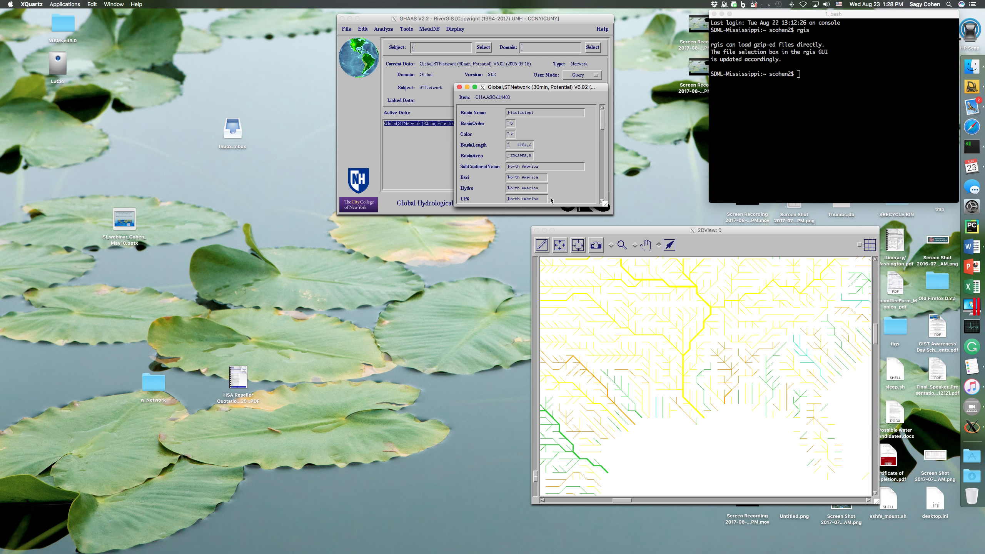
pyautogui.moveTo(520, 91); pyautogui.dragTo(433, 253)
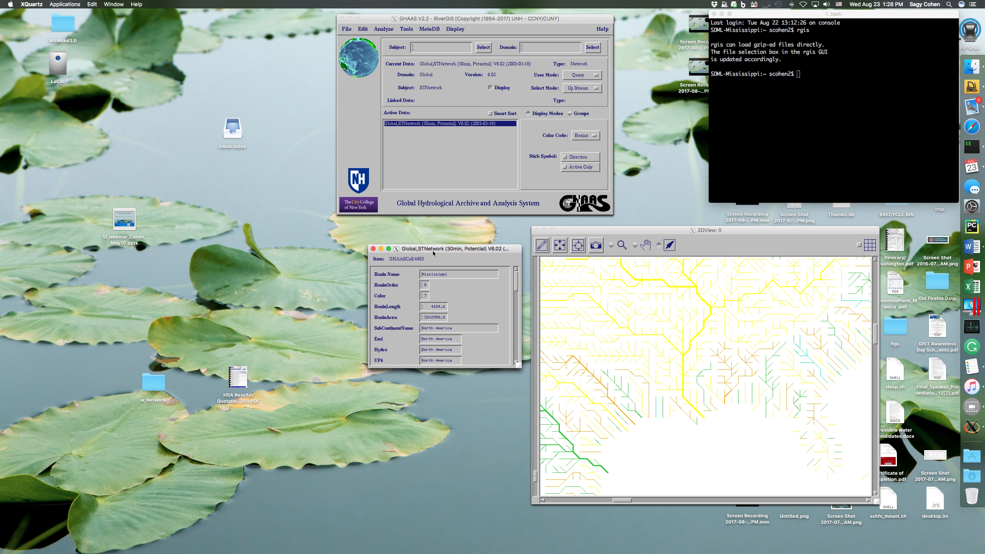
pyautogui.click(382, 249)
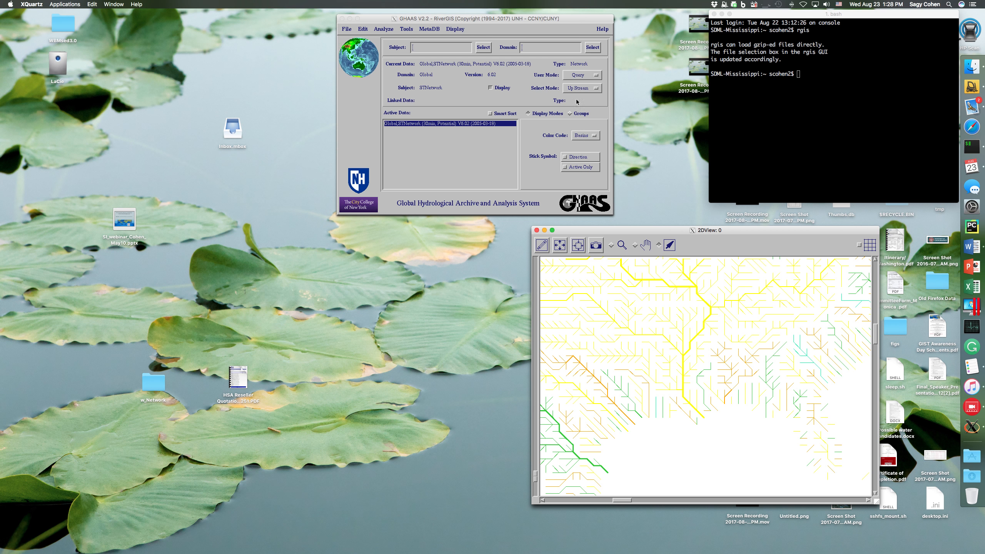
# Step: Set the user mode to Select and select all cells upstream of the Mississippi River outlet
pyautogui.click(584, 77)
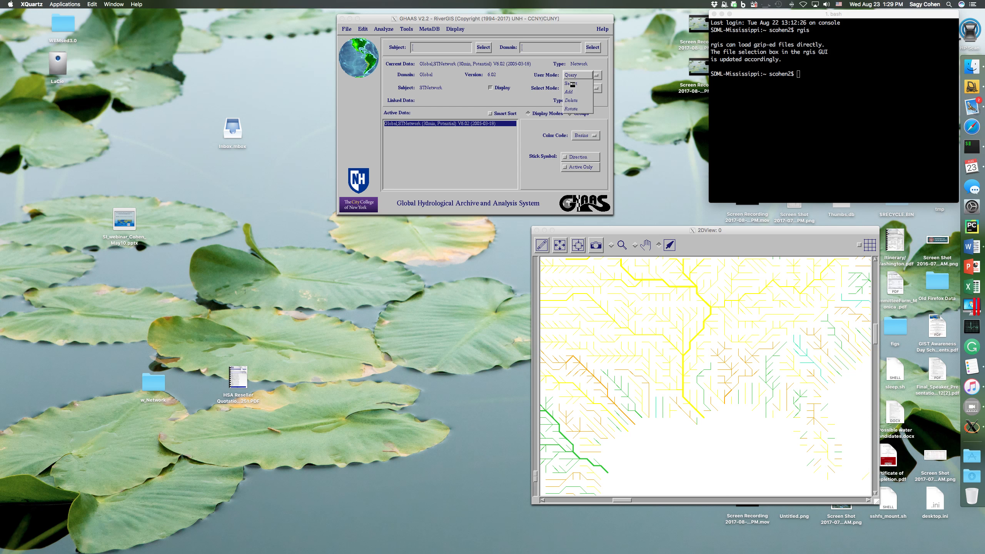
pyautogui.click(572, 84)
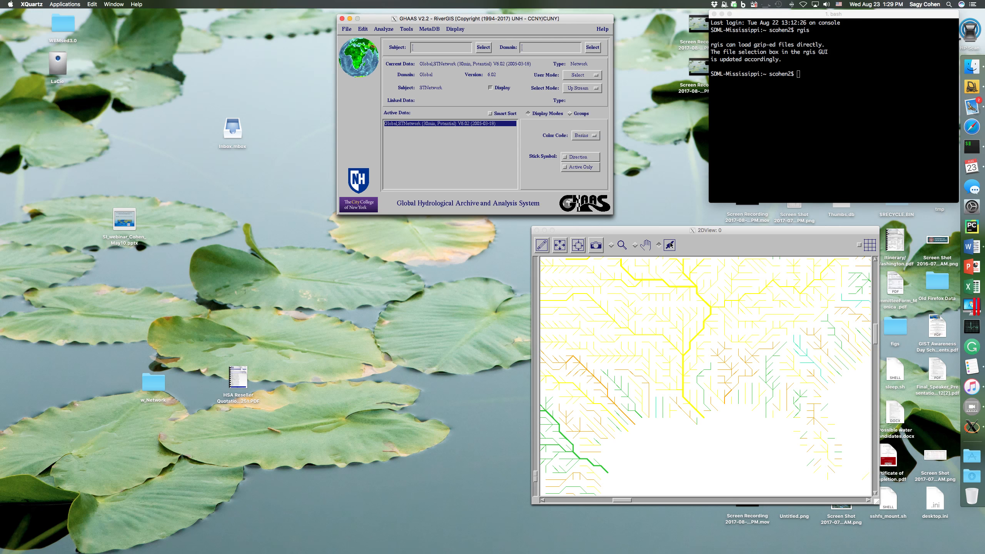
pyautogui.click(701, 414)
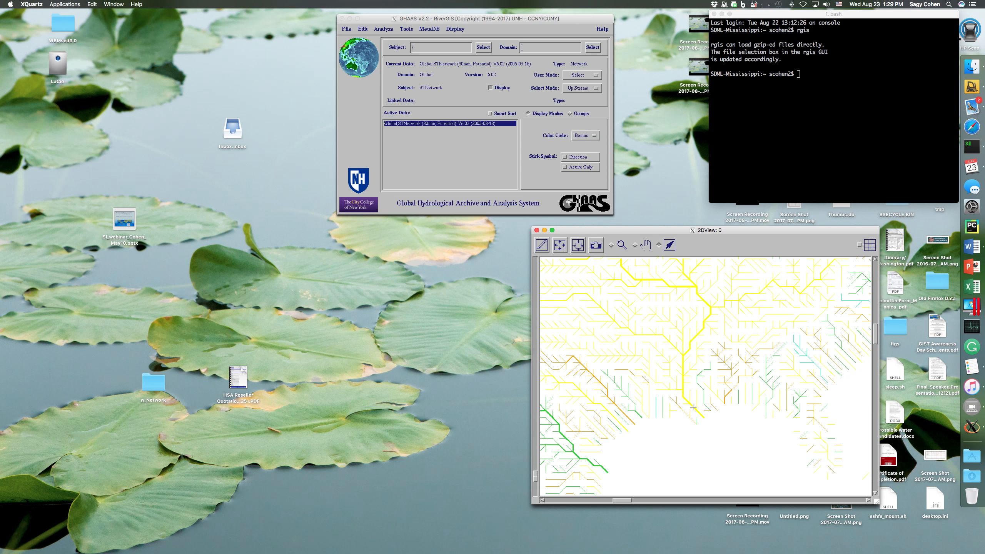
pyautogui.click(694, 409)
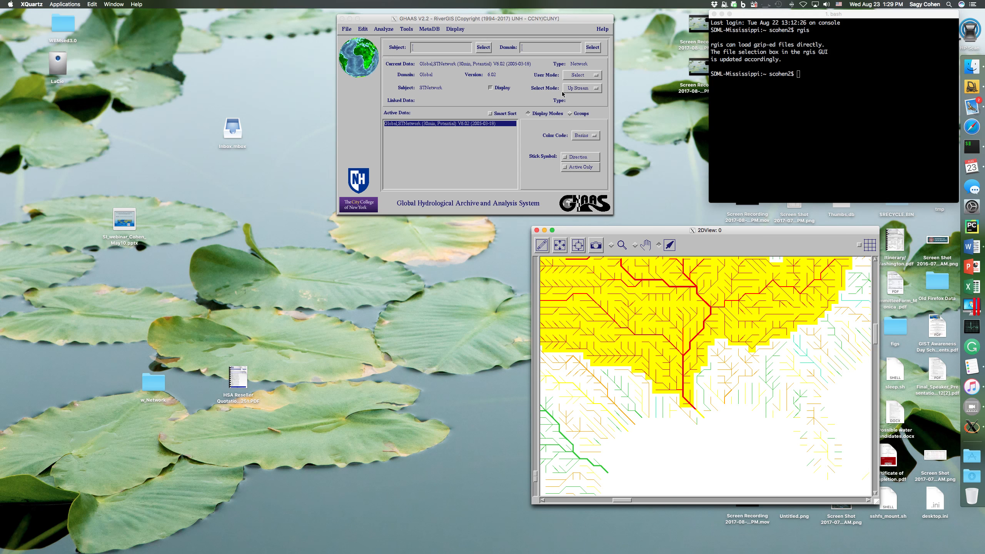
# Step: Delete the selected Mississippi basin cells from the network's DBCells table and redraw the full-extent map
pyautogui.click(559, 245)
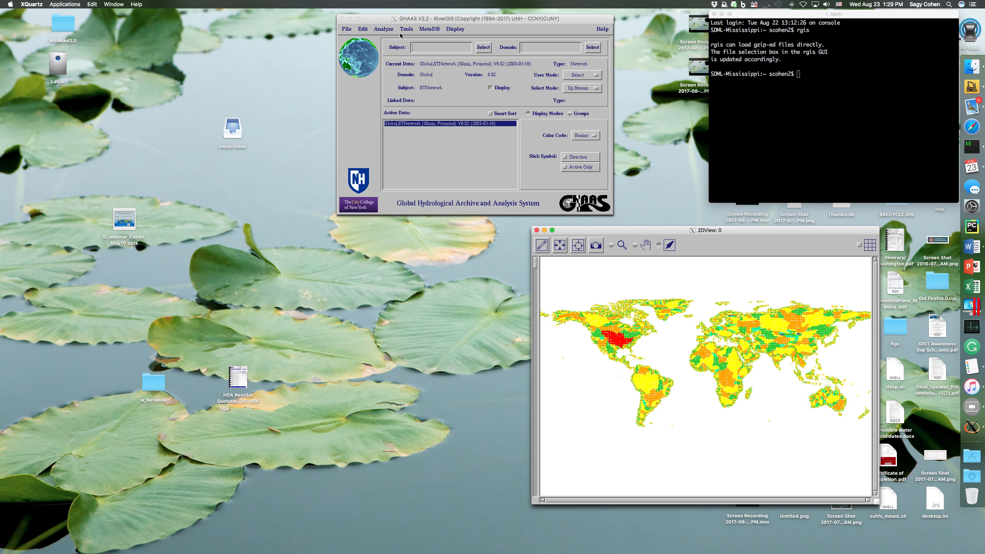
pyautogui.click(367, 31)
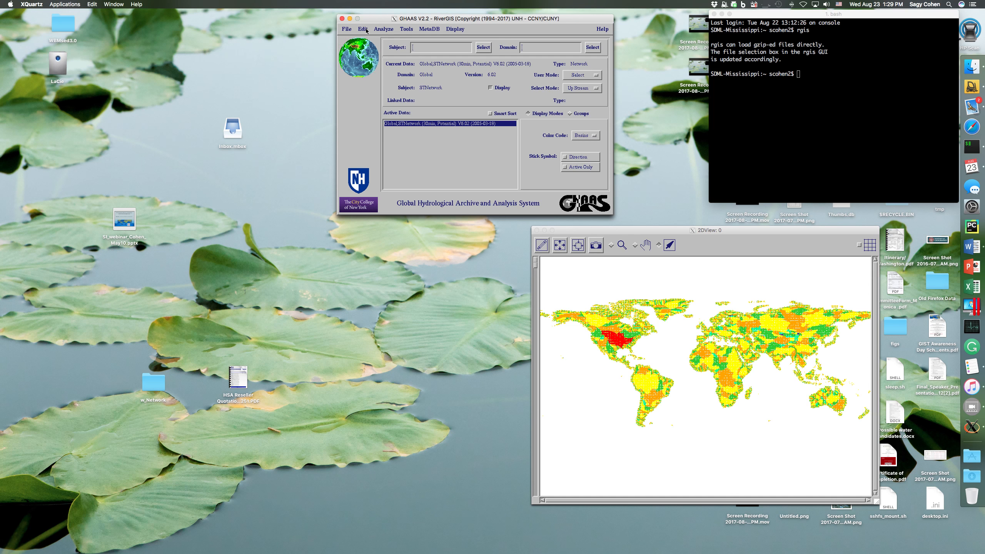
pyautogui.click(363, 29)
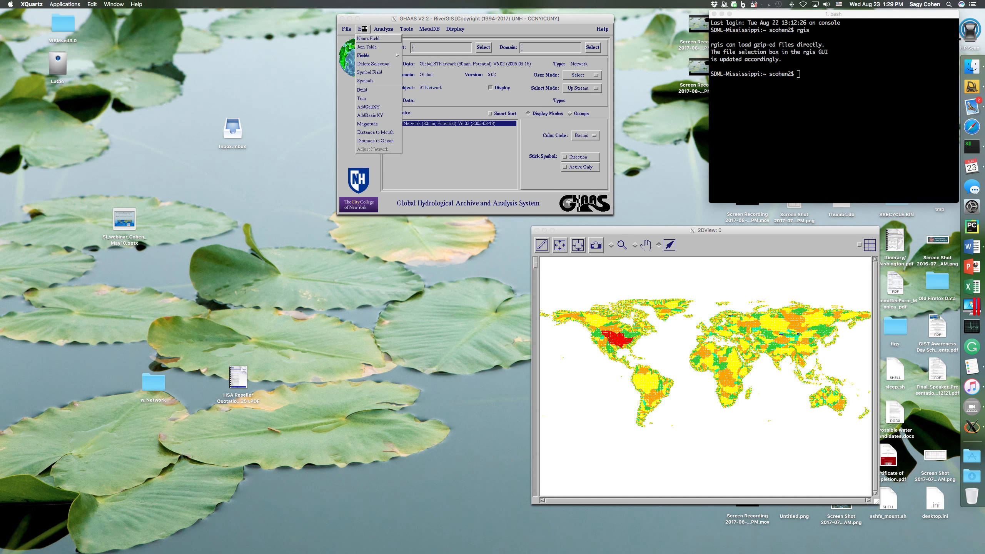
pyautogui.click(388, 64)
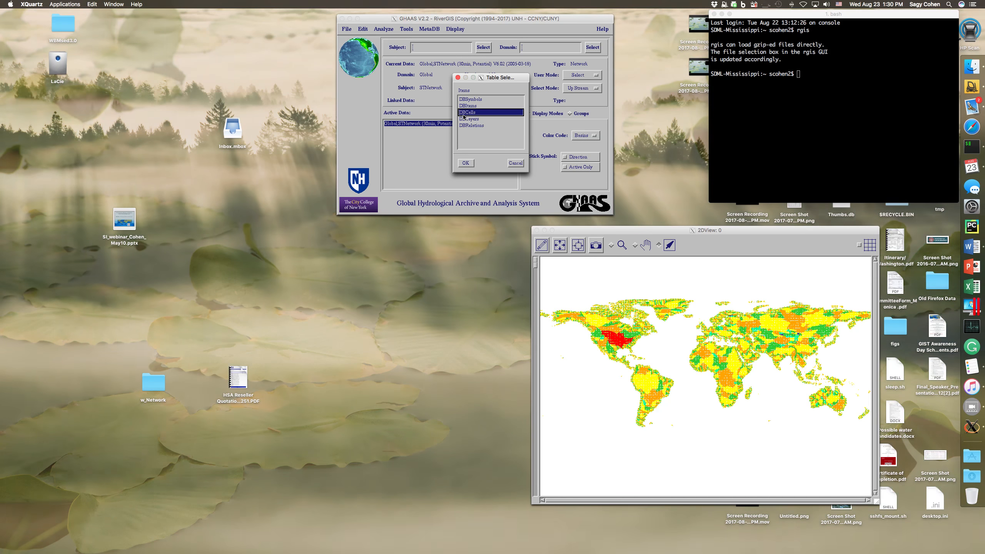
pyautogui.click(466, 164)
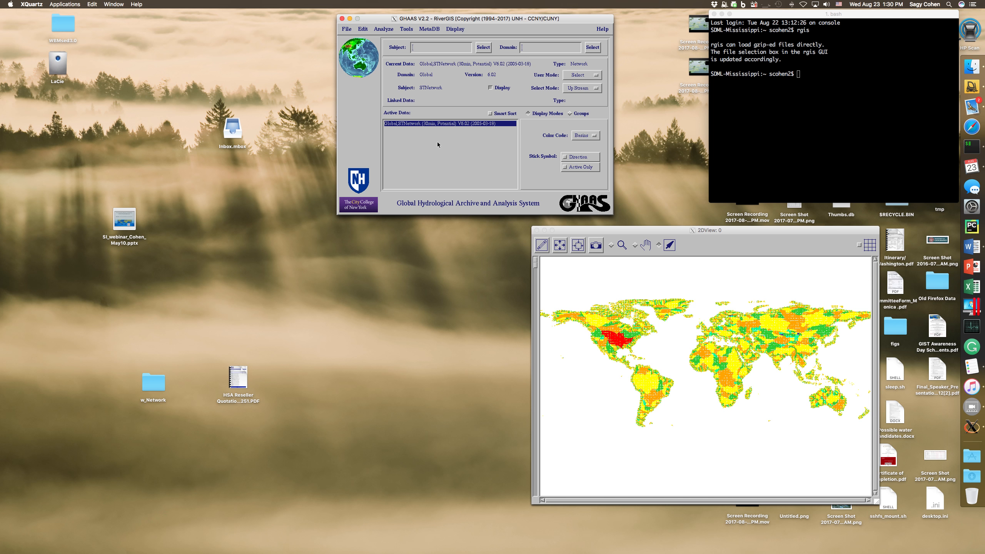
pyautogui.click(452, 32)
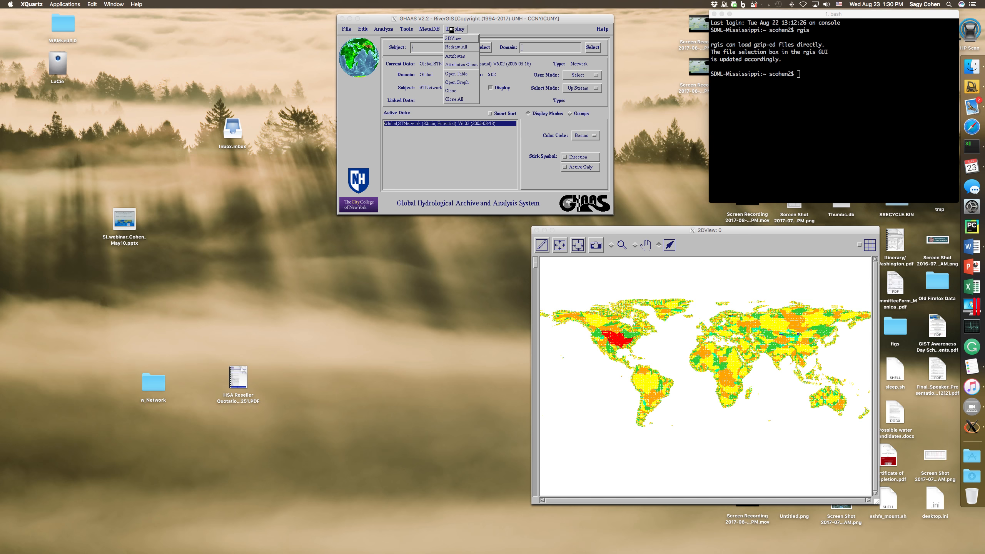
pyautogui.click(463, 51)
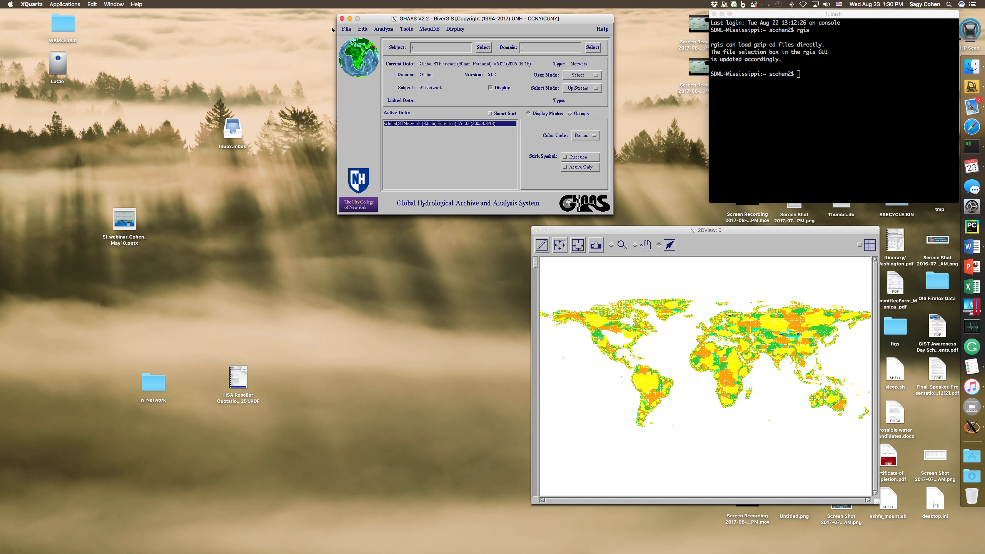
pyautogui.click(346, 29)
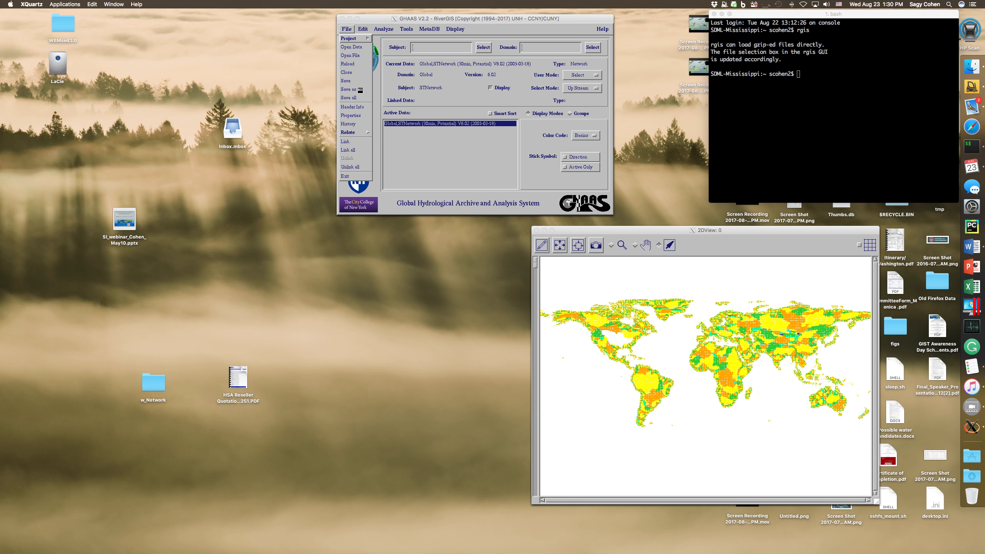
pyautogui.click(447, 106)
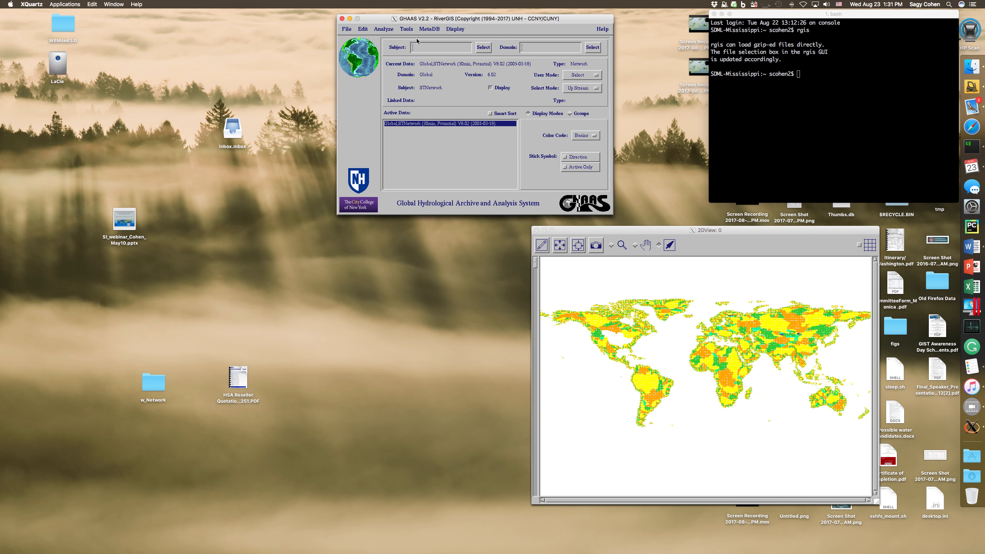
# Step: Open the DBItems table of the global river network
pyautogui.click(461, 31)
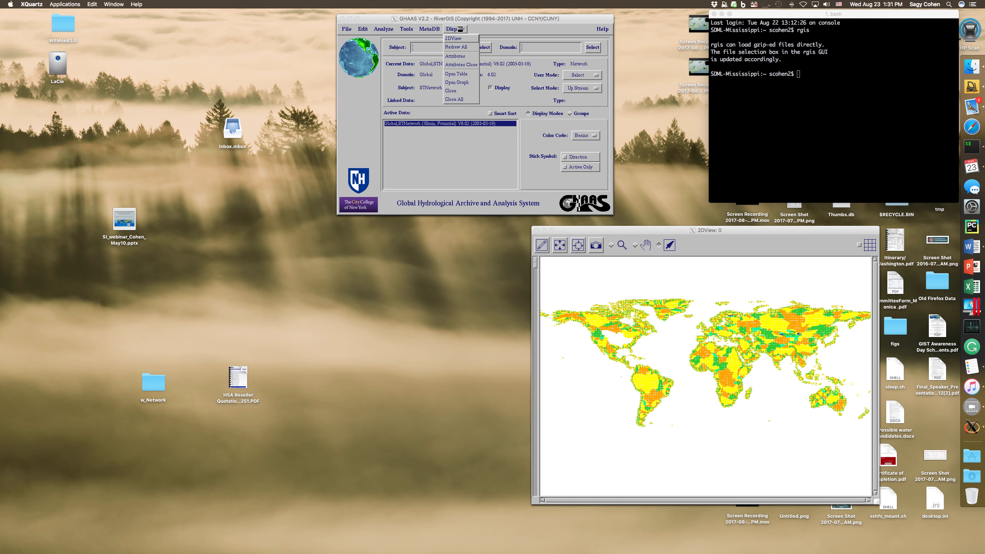
pyautogui.click(468, 74)
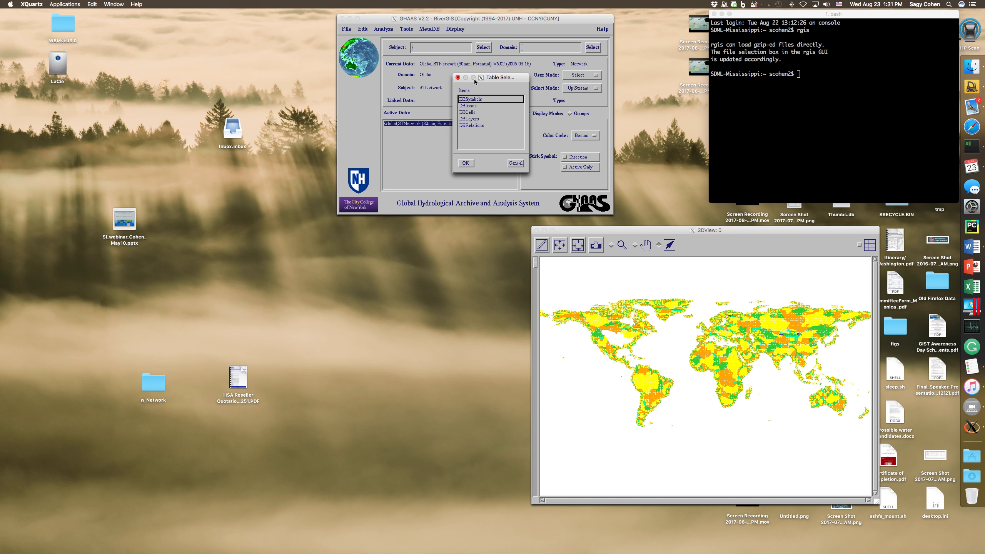
pyautogui.click(465, 106)
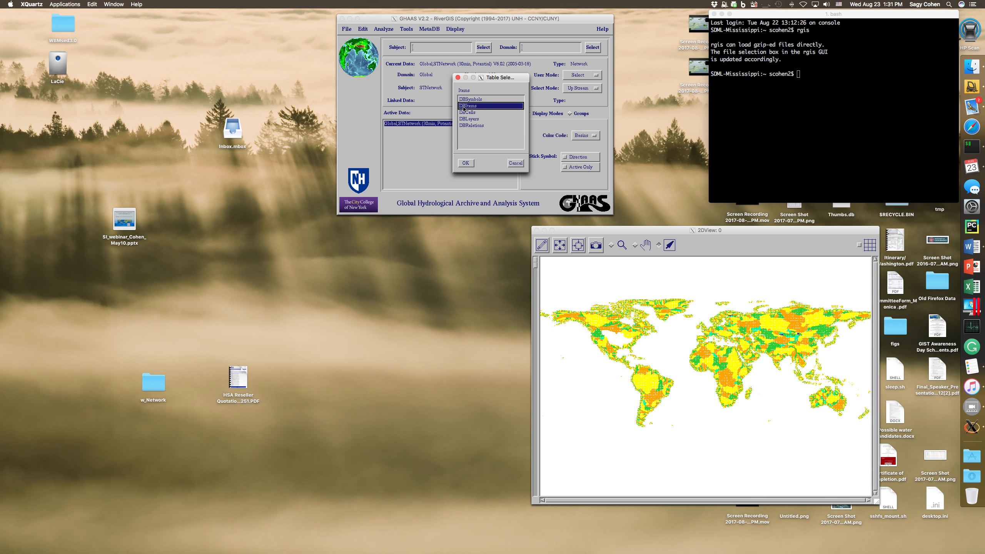
pyautogui.click(465, 164)
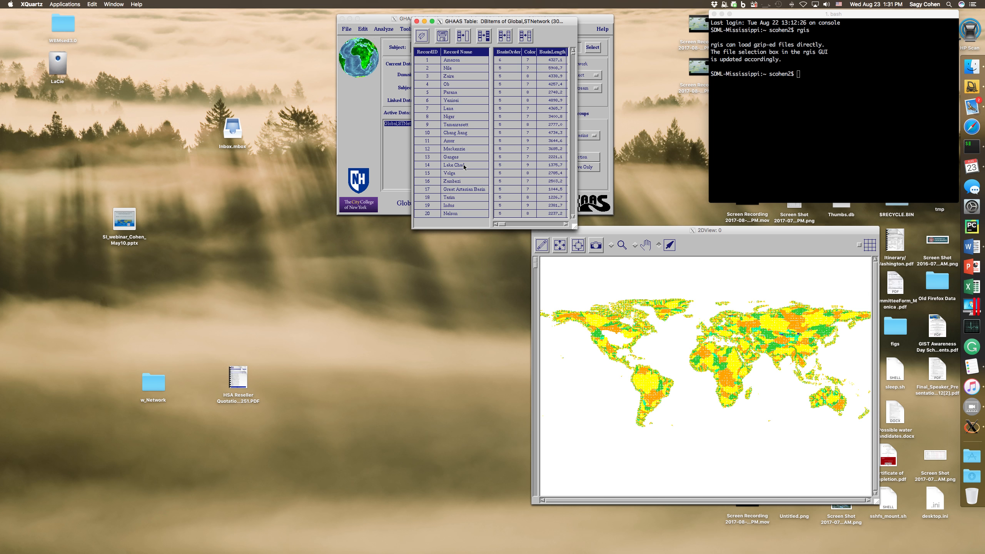
# Step: Close the 2DView window, then move and enlarge the DBItems table window to show more basin records and fields
pyautogui.click(684, 229)
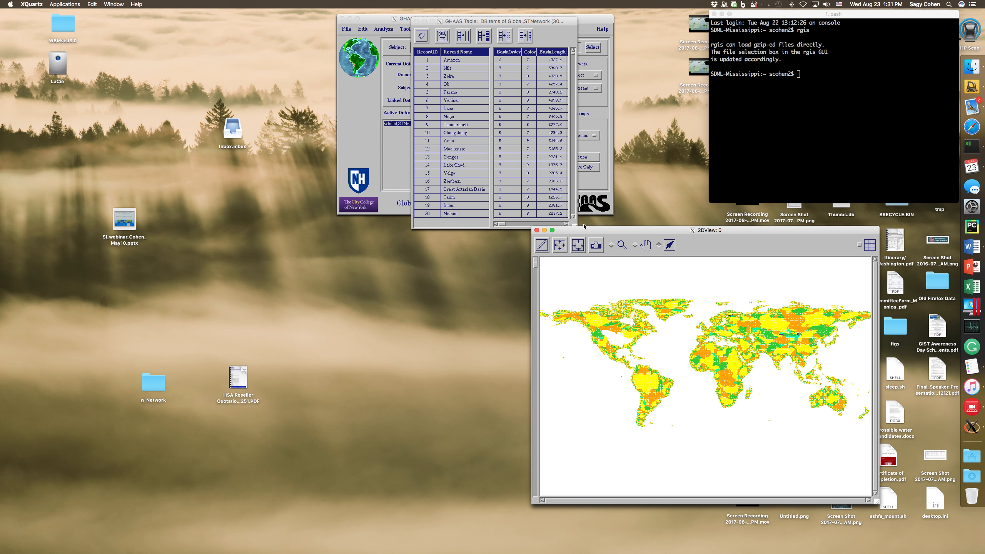
pyautogui.click(536, 230)
pyautogui.moveTo(493, 22); pyautogui.dragTo(419, 185)
pyautogui.moveTo(500, 389); pyautogui.dragTo(847, 488)
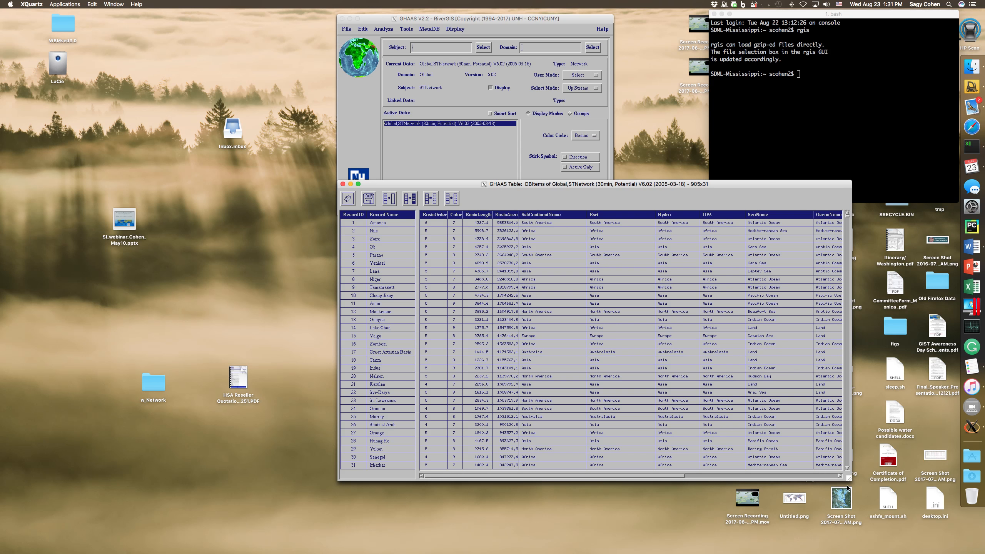
# Step: Highlight the Tarim, Amazon, Nile and Zaire records individually in the DBItems table and clear the selection
pyautogui.click(520, 362)
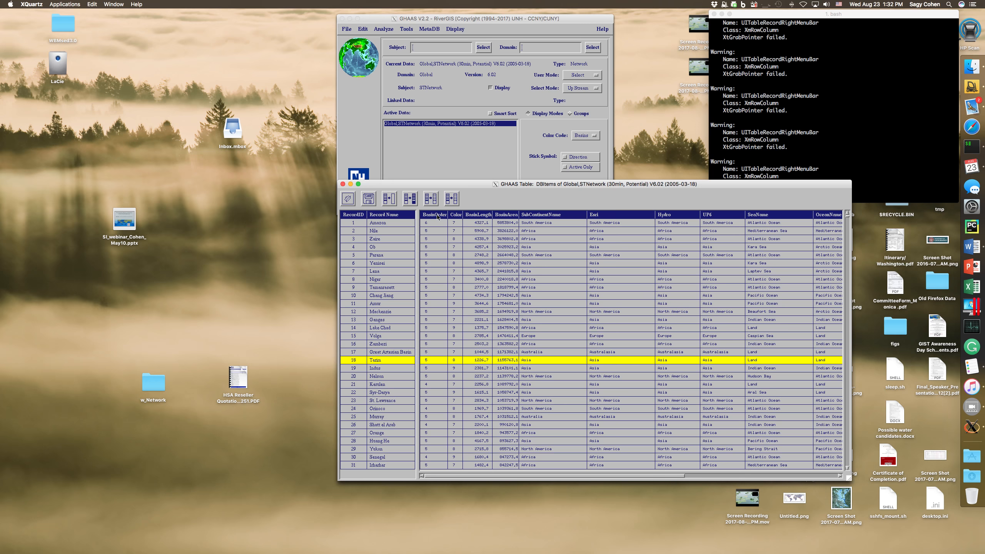
pyautogui.click(389, 197)
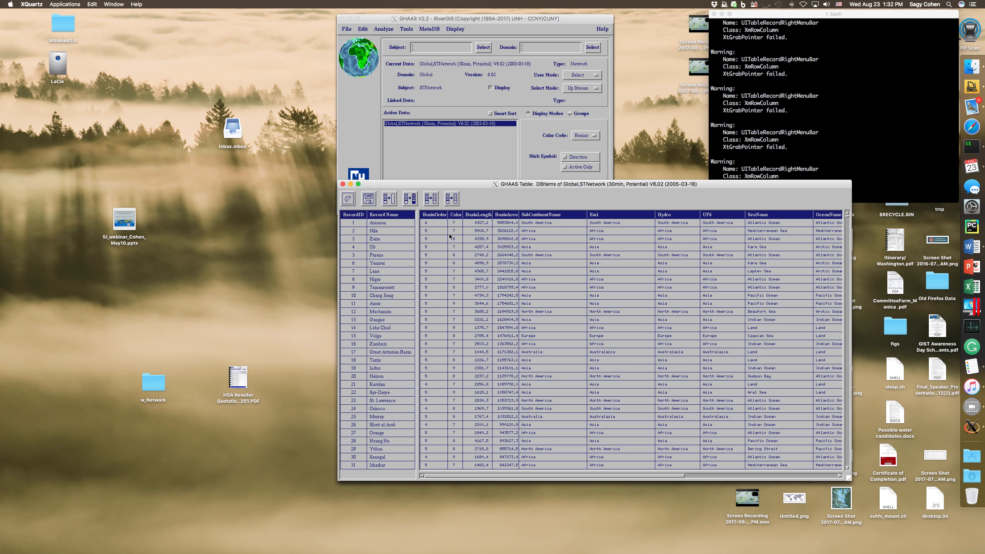
pyautogui.click(434, 224)
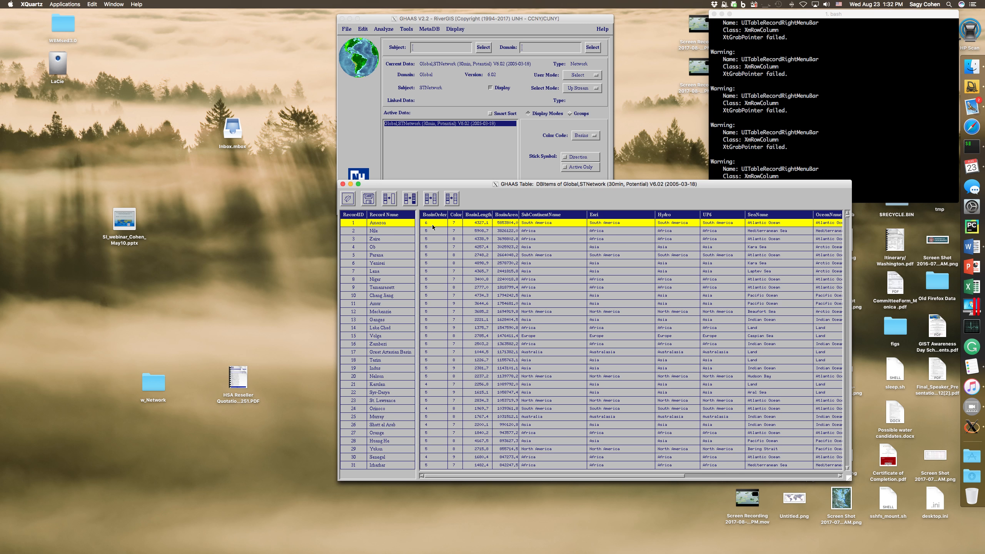
pyautogui.click(432, 231)
pyautogui.click(433, 239)
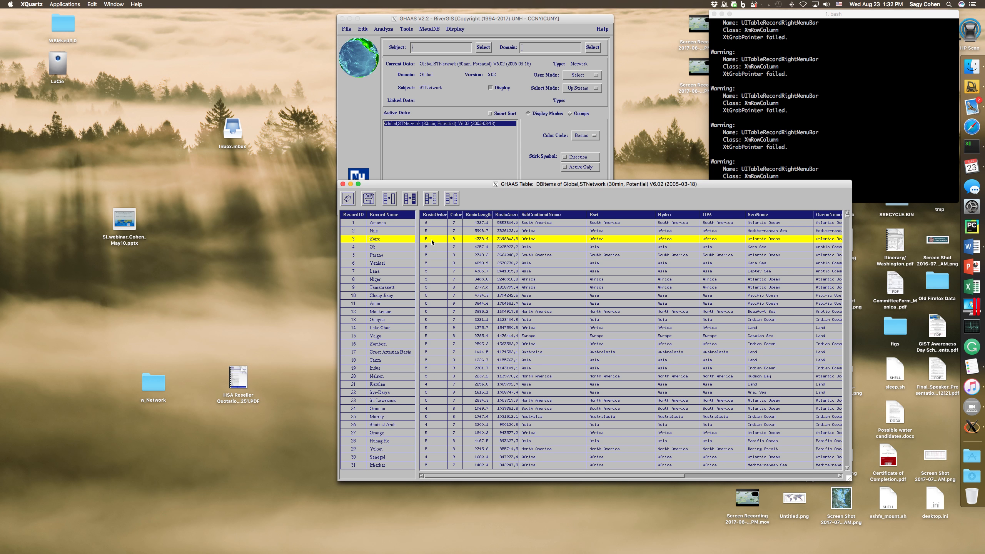
pyautogui.click(433, 231)
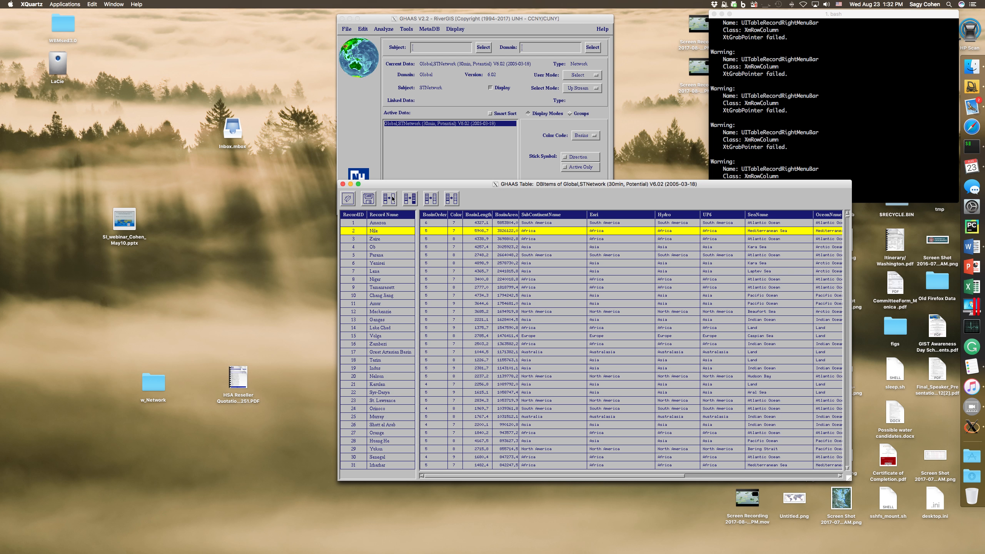
pyautogui.click(390, 199)
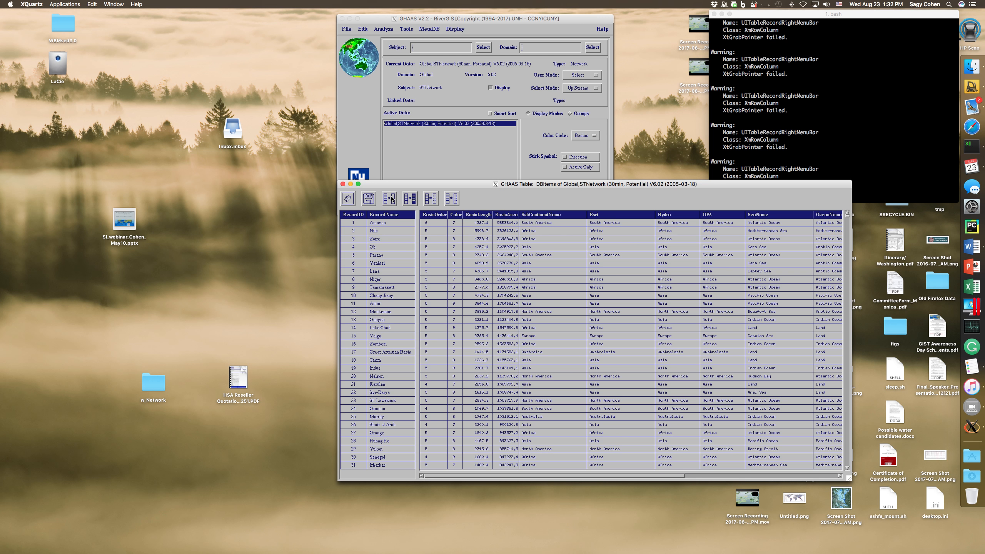
# Step: Select all records in the DBItems table whose BasinOrder is less than 6
pyautogui.click(439, 217)
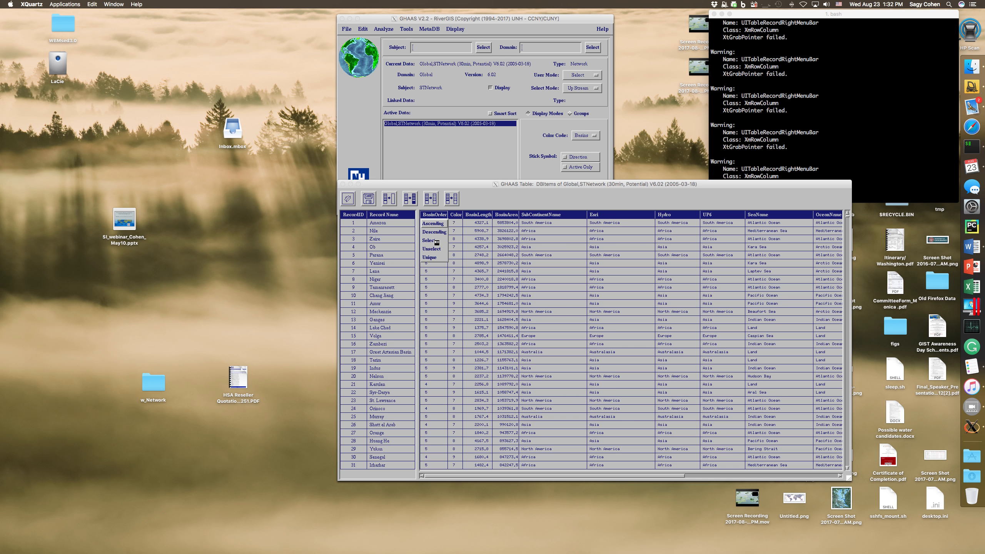
pyautogui.click(430, 241)
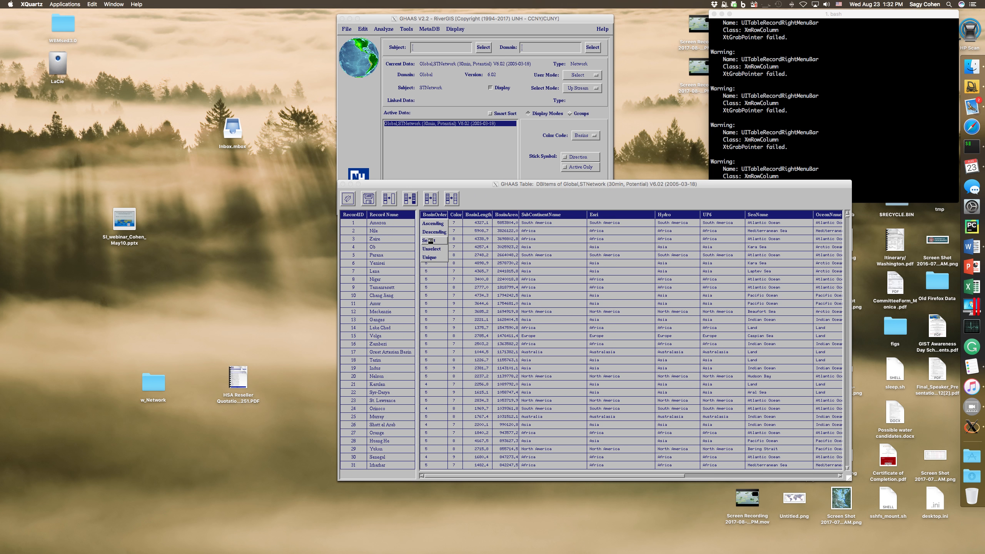
pyautogui.moveTo(481, 98); pyautogui.dragTo(611, 272)
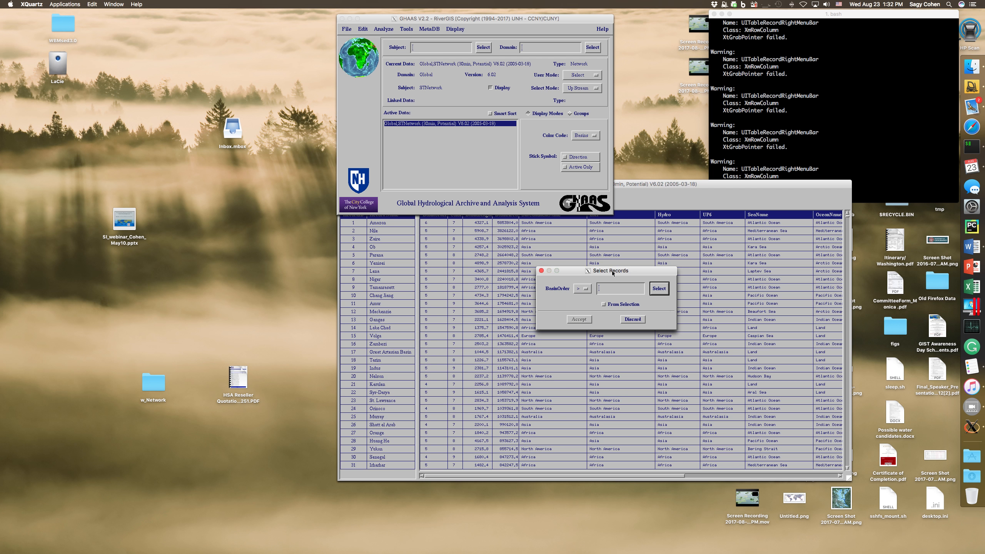
pyautogui.click(582, 291)
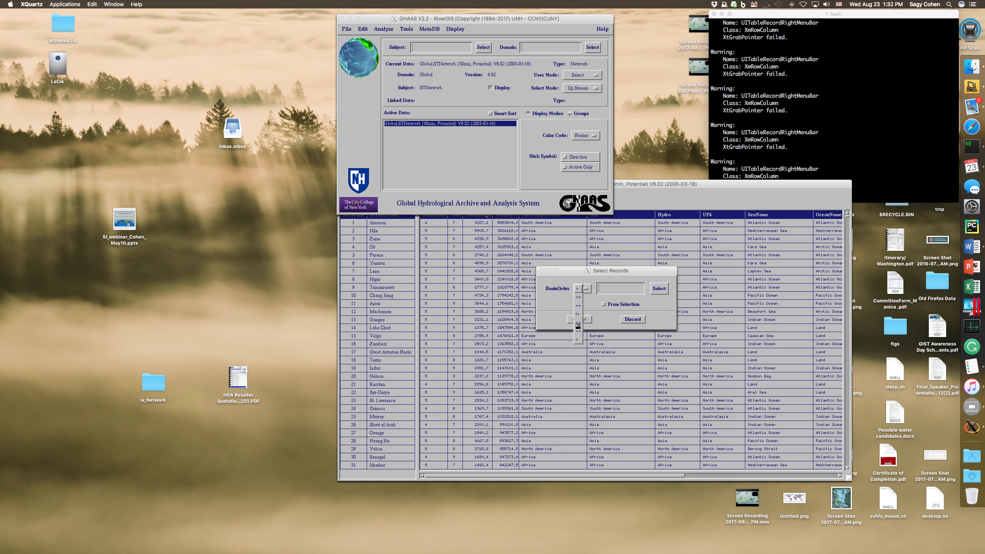
pyautogui.click(578, 341)
pyautogui.click(619, 291)
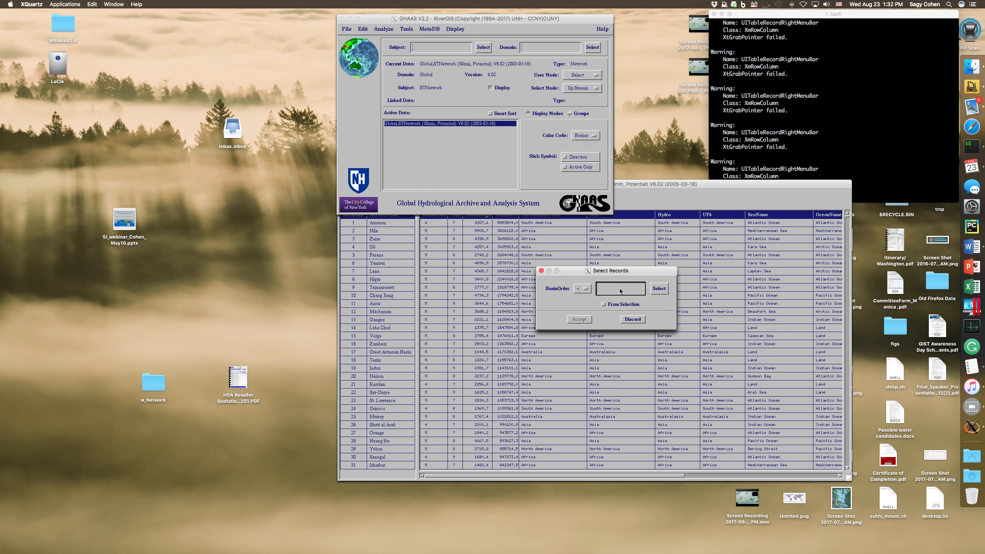
pyautogui.write('6')
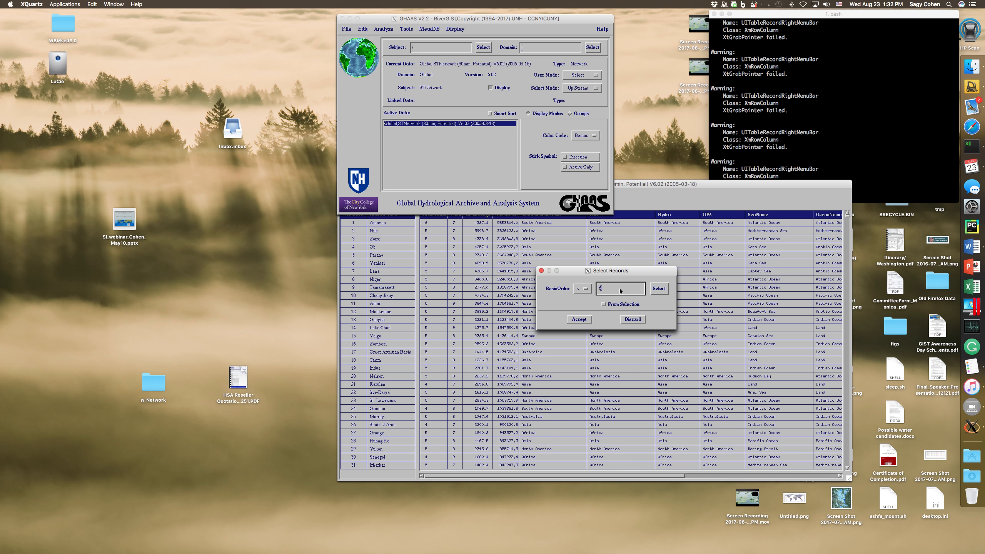
pyautogui.click(578, 321)
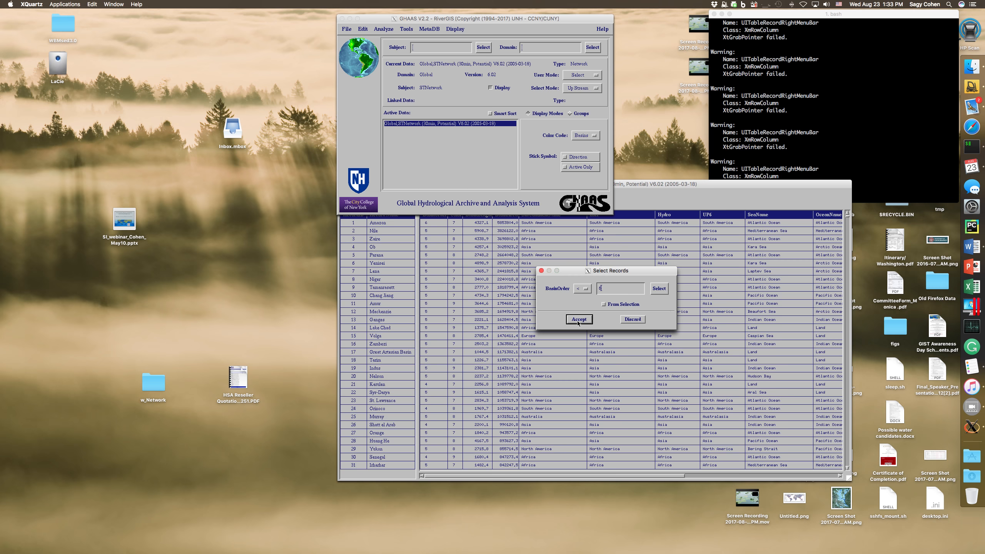
pyautogui.click(577, 319)
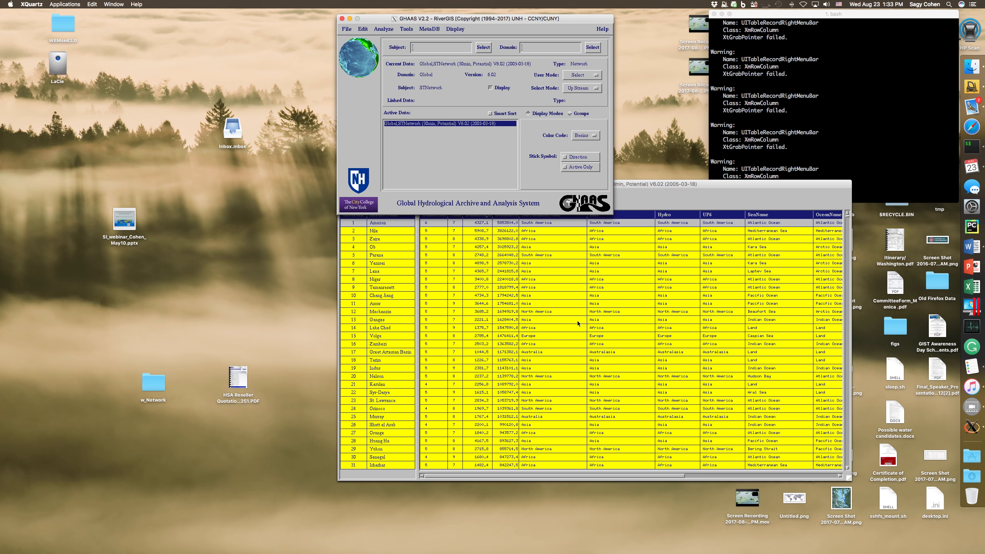
# Step: Move the DBItems table below the main window and delete the selected records from the network
pyautogui.moveTo(721, 186); pyautogui.dragTo(532, 238)
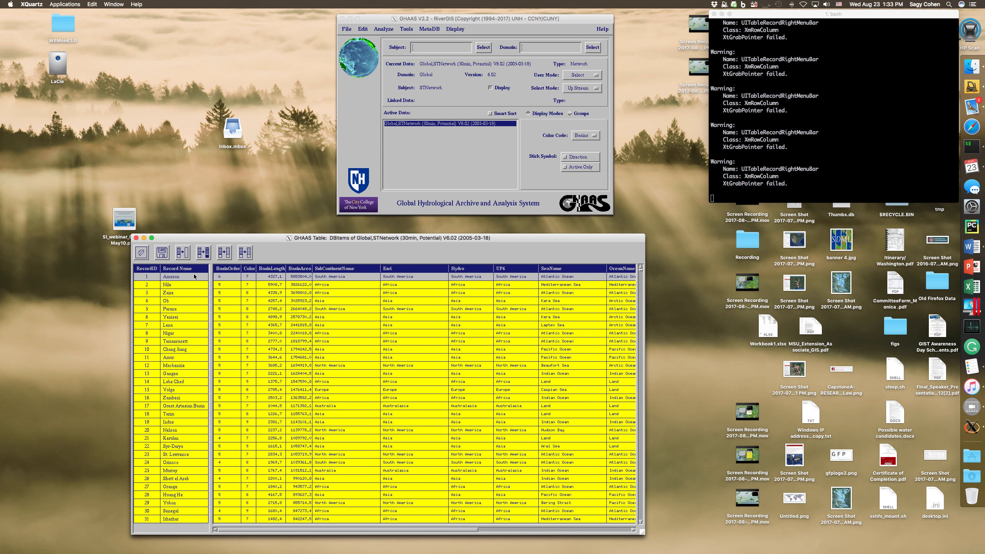
pyautogui.click(366, 30)
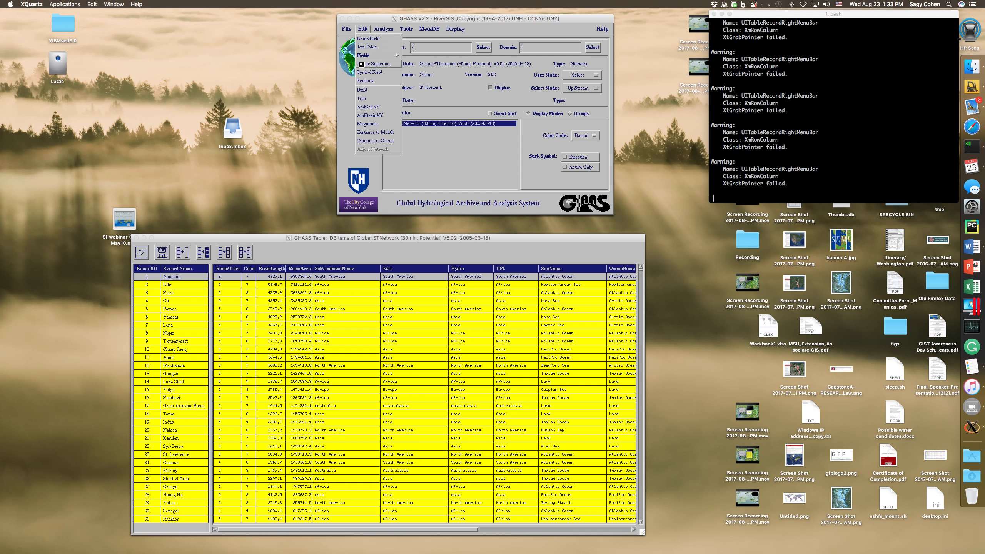
pyautogui.click(361, 63)
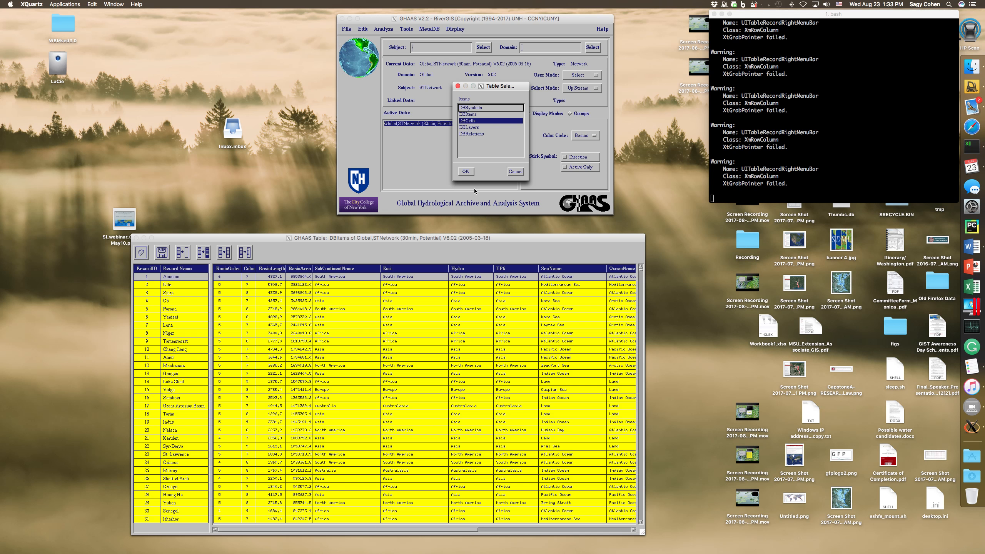
pyautogui.click(465, 171)
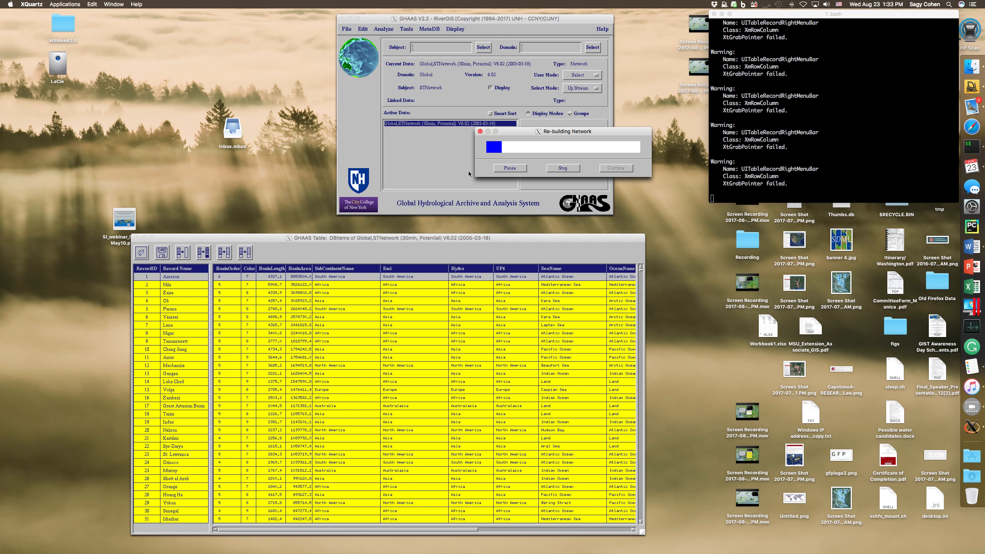
pyautogui.moveTo(583, 139); pyautogui.dragTo(252, 157)
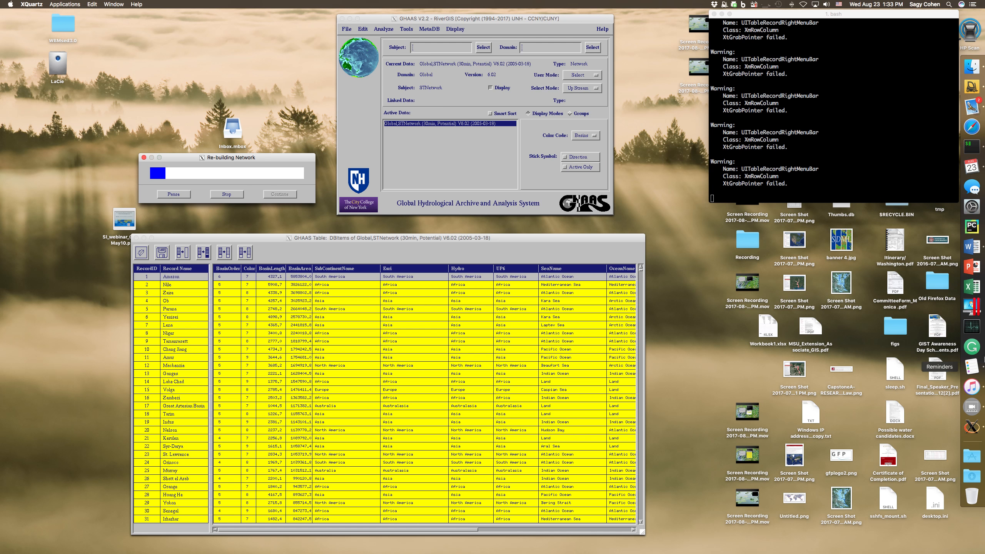
pyautogui.rightClick(977, 408)
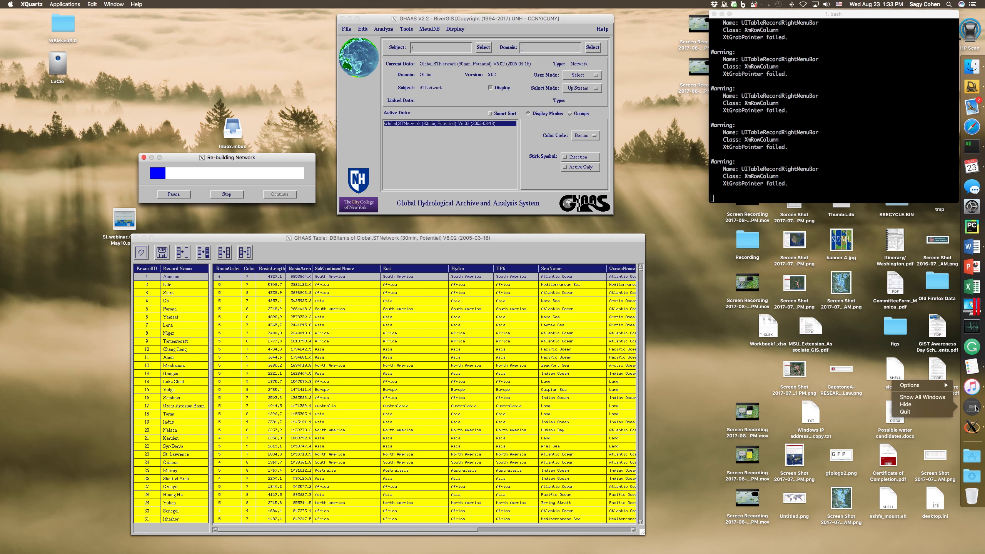
pyautogui.moveTo(941, 385)
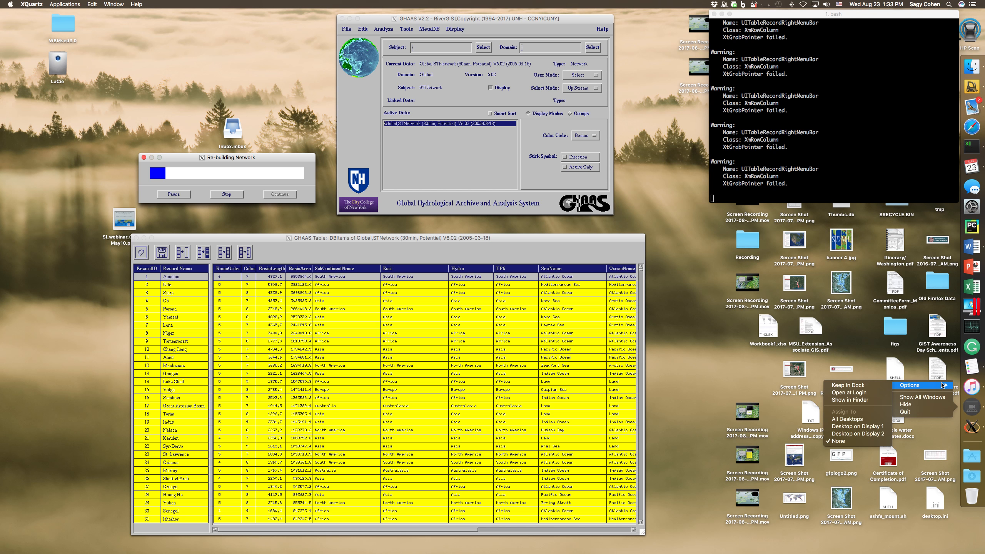
pyautogui.click(714, 365)
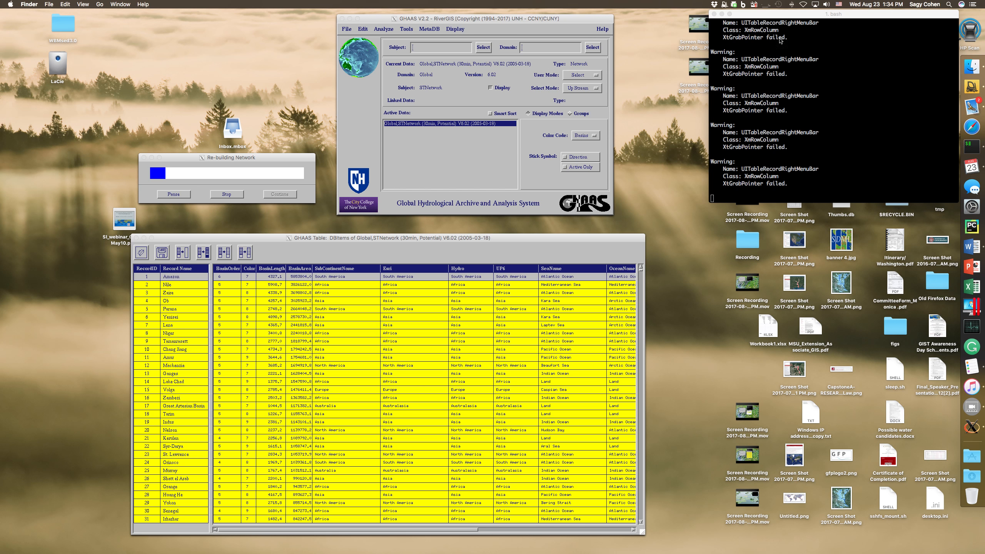
pyautogui.click(754, 4)
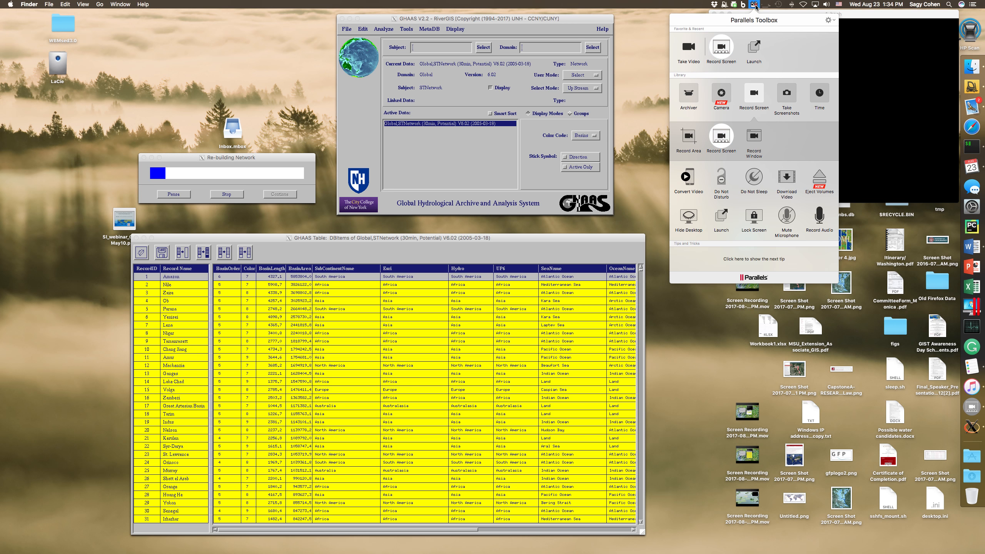
pyautogui.click(755, 6)
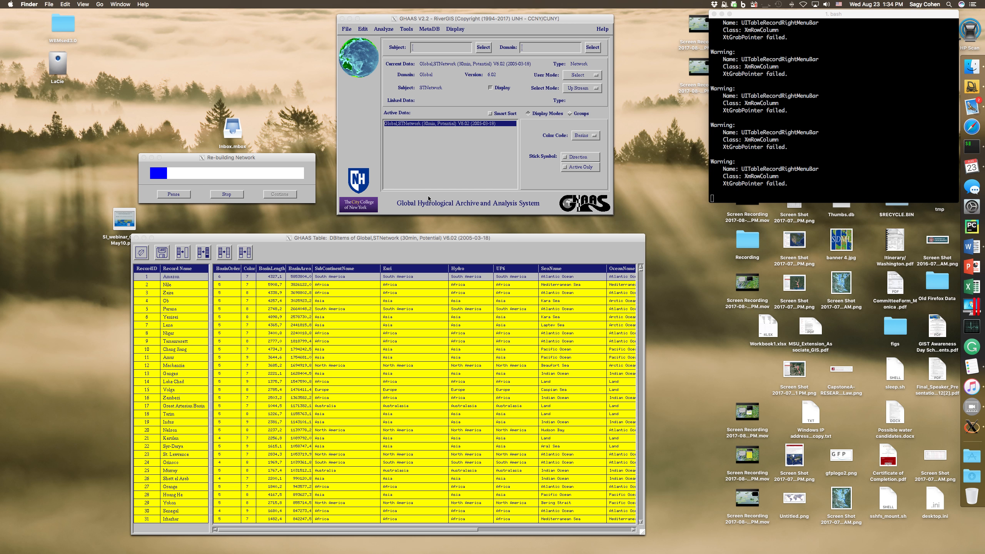
pyautogui.click(426, 19)
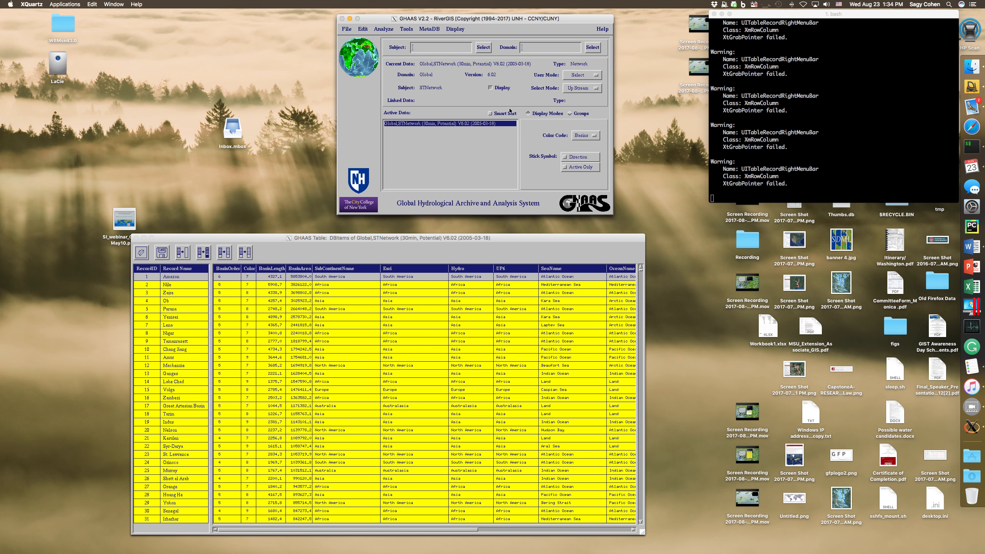
# Step: Close the old DBItems table, reopen it to check which basin records are left, and close it again
pyautogui.click(136, 237)
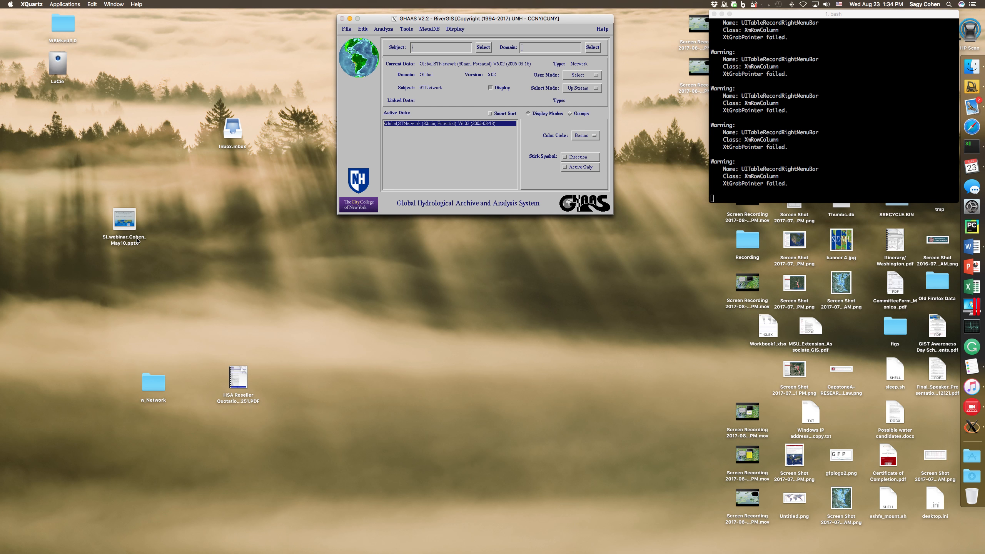
pyautogui.click(453, 30)
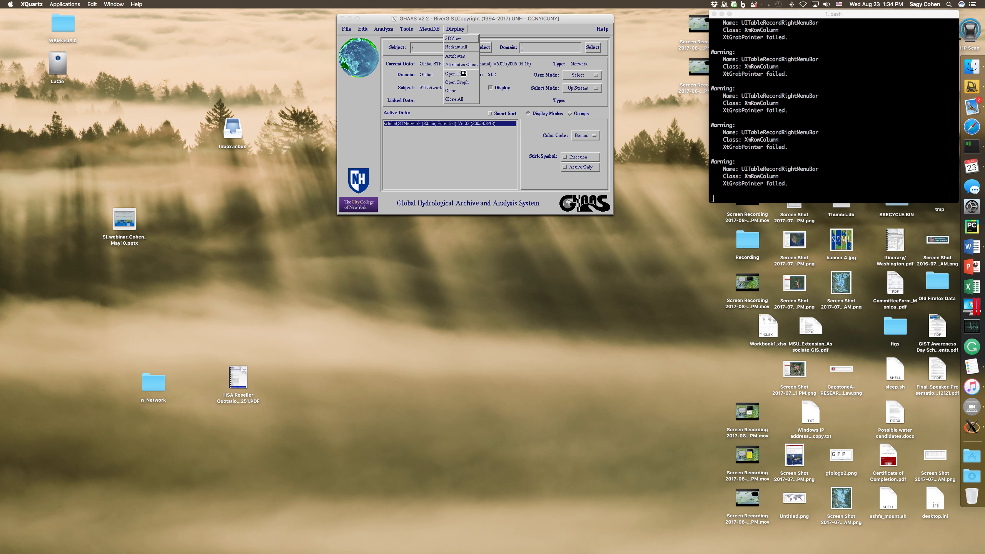
pyautogui.click(465, 83)
pyautogui.click(465, 171)
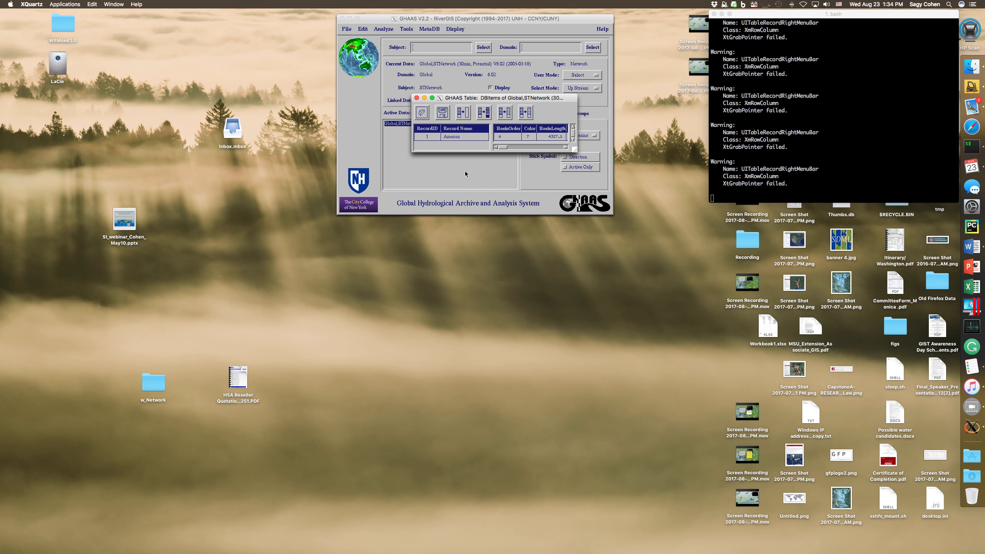
pyautogui.click(416, 97)
# Step: Inspect the remaining network in a 2DView window placed below the main window, then close the view
pyautogui.click(454, 29)
pyautogui.click(450, 39)
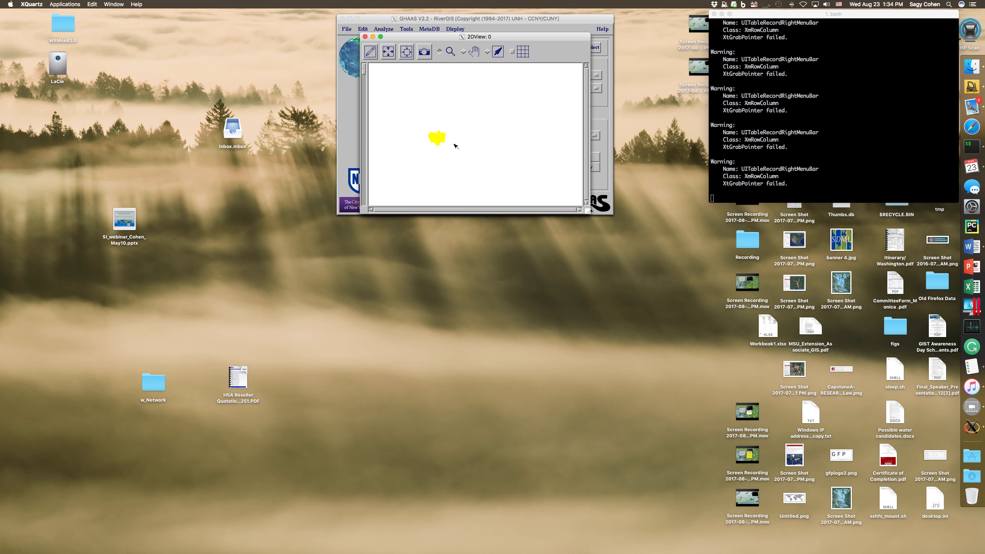
pyautogui.moveTo(458, 37); pyautogui.dragTo(525, 227)
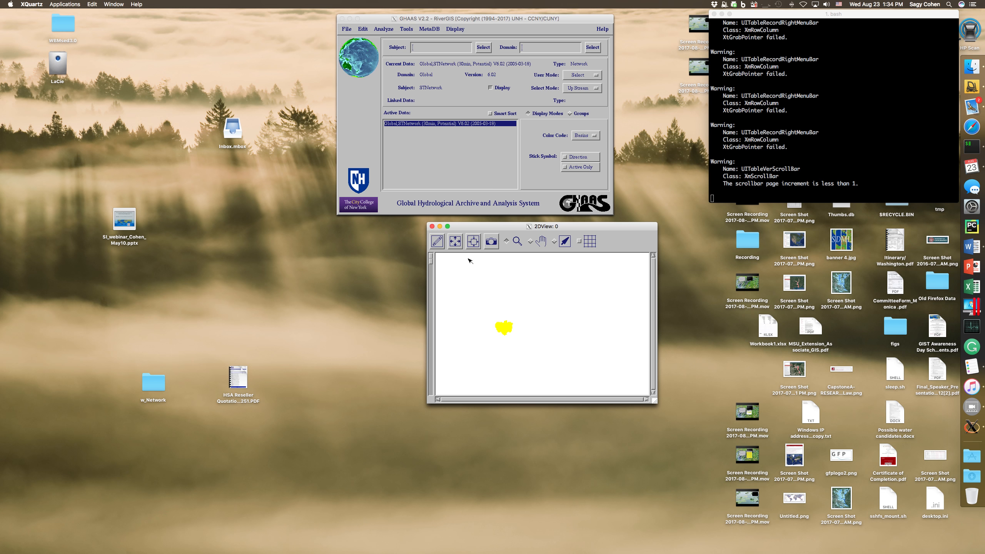
pyautogui.click(431, 227)
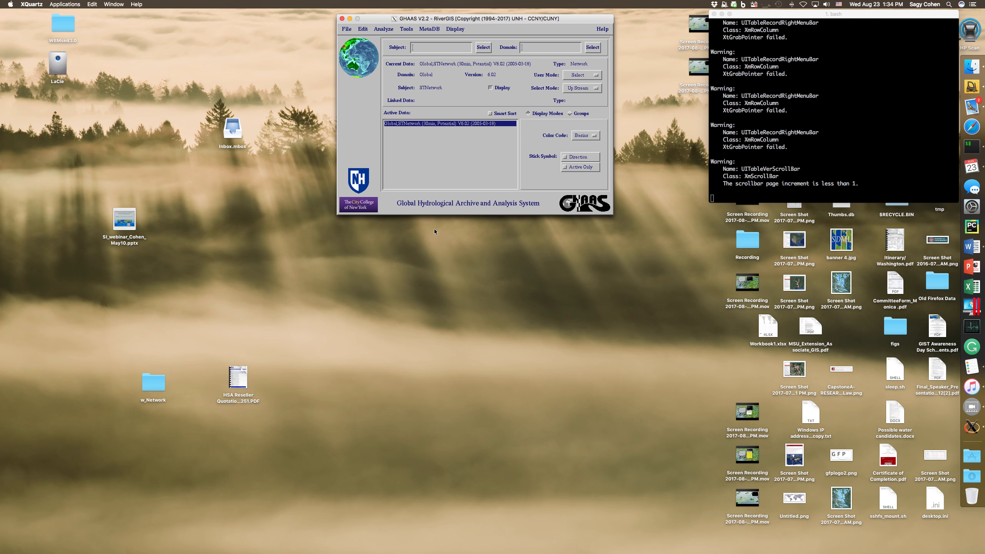
# Step: Save the network as a new file based on the Global network's file name, replacing "Global" with "Amazon2"
pyautogui.click(346, 30)
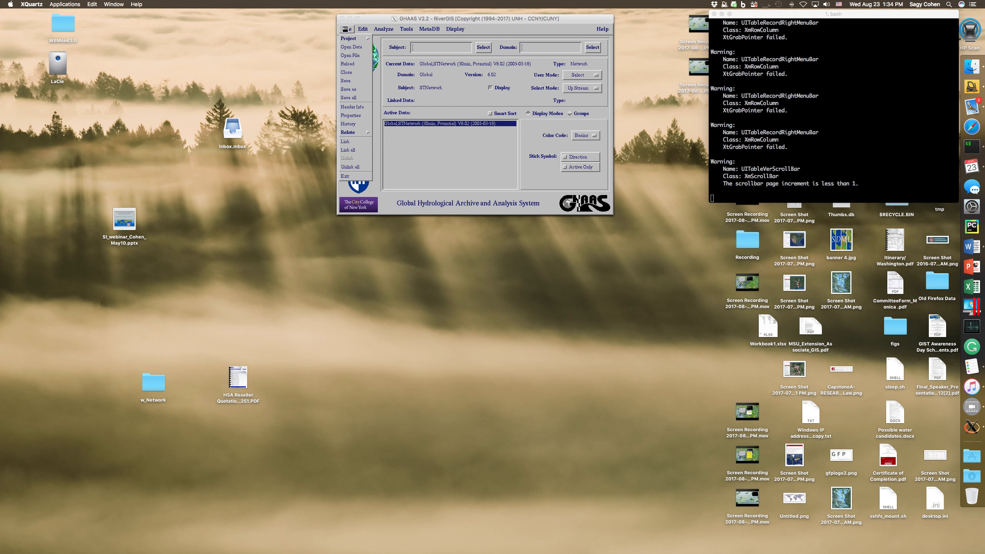
pyautogui.click(357, 88)
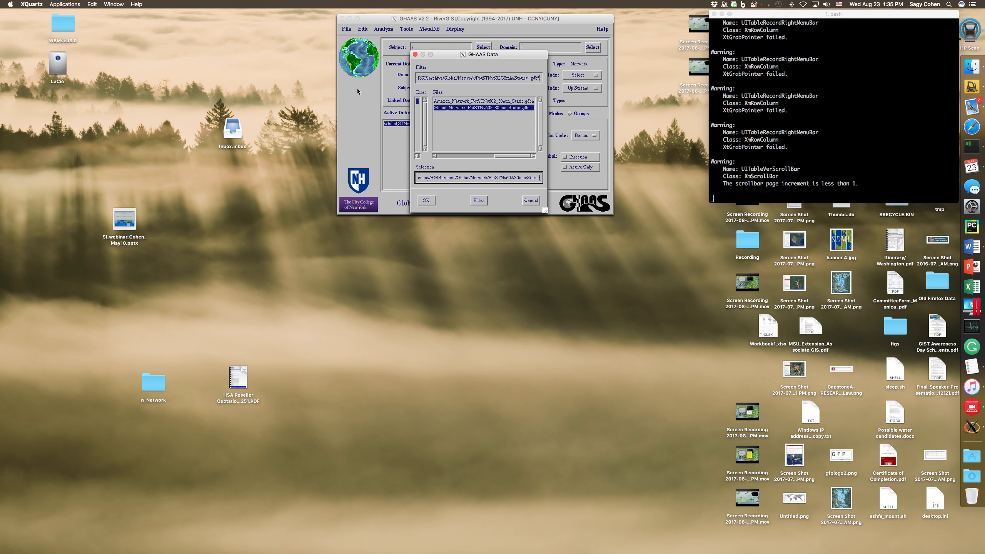
pyautogui.click(465, 102)
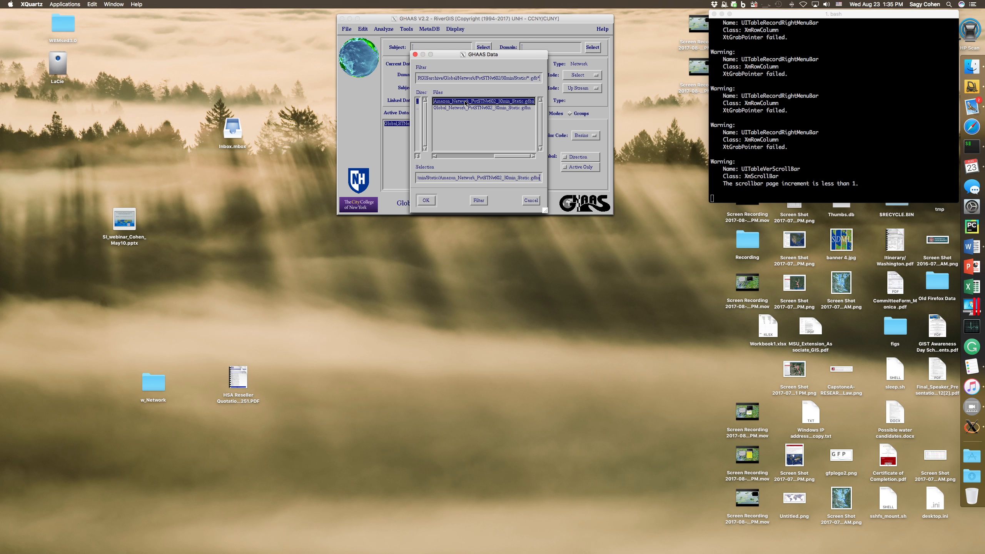
pyautogui.click(465, 108)
pyautogui.moveTo(443, 178); pyautogui.dragTo(455, 178)
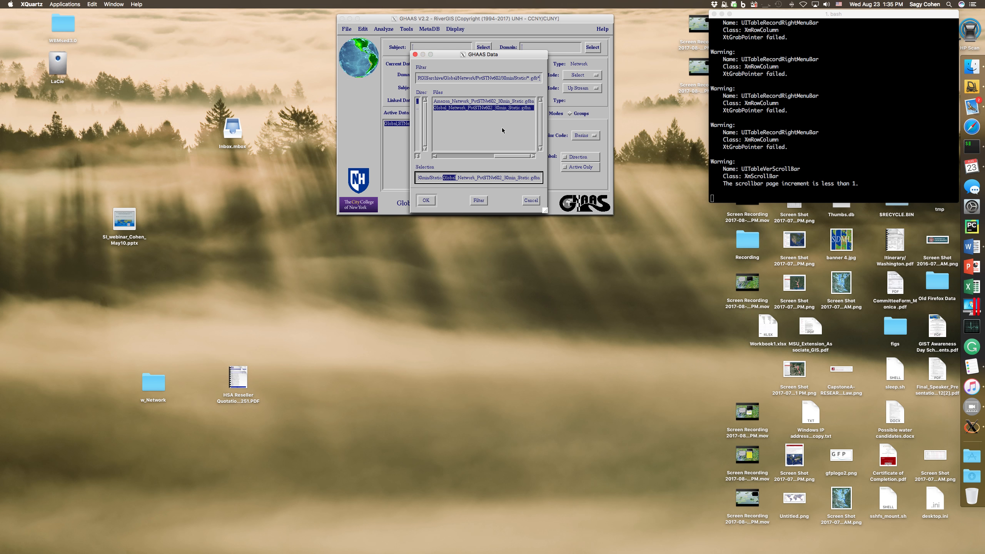
pyautogui.write('Amazon2')
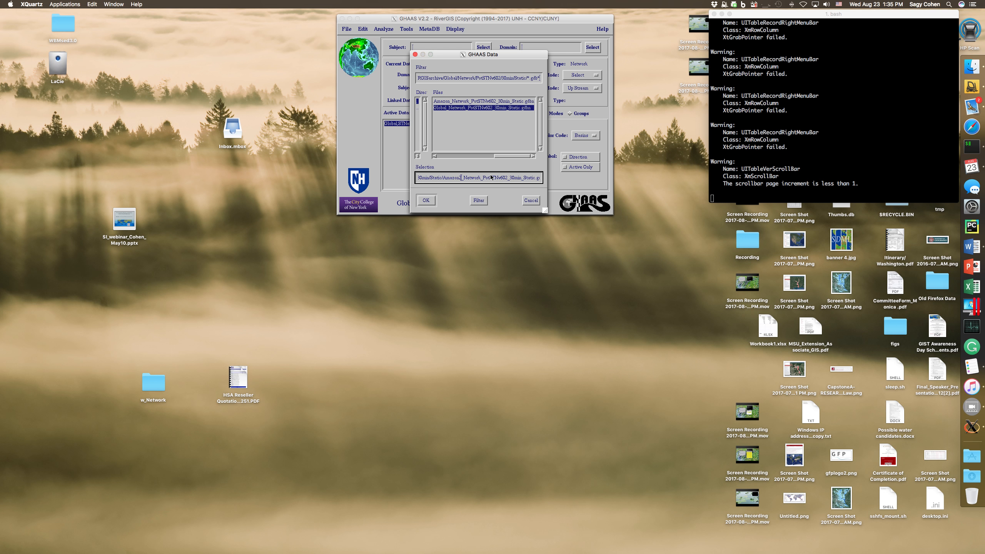
pyautogui.click(425, 200)
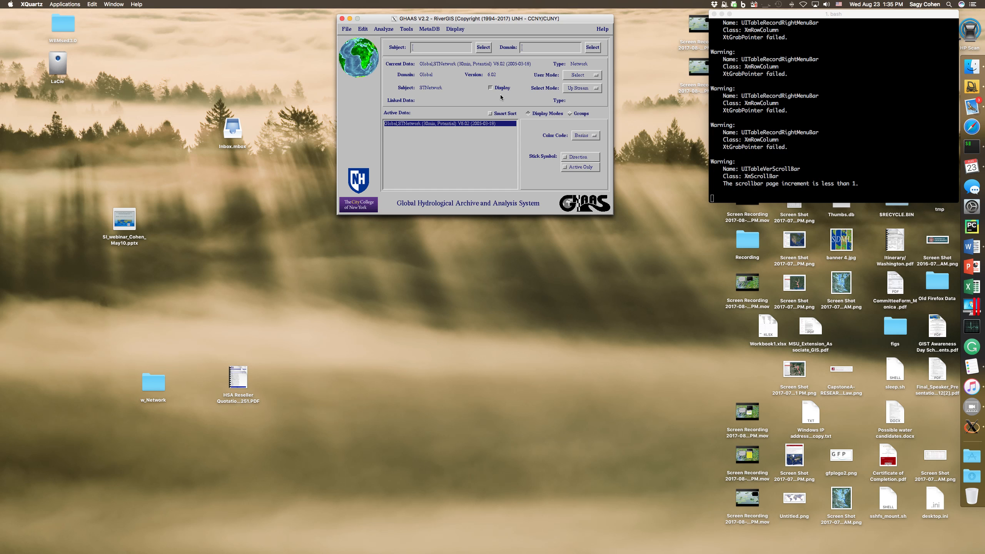
# Step: Replace "Global" with "Amazon" in the data header's name and geographic domain, accept the changes, and save the network
pyautogui.click(346, 29)
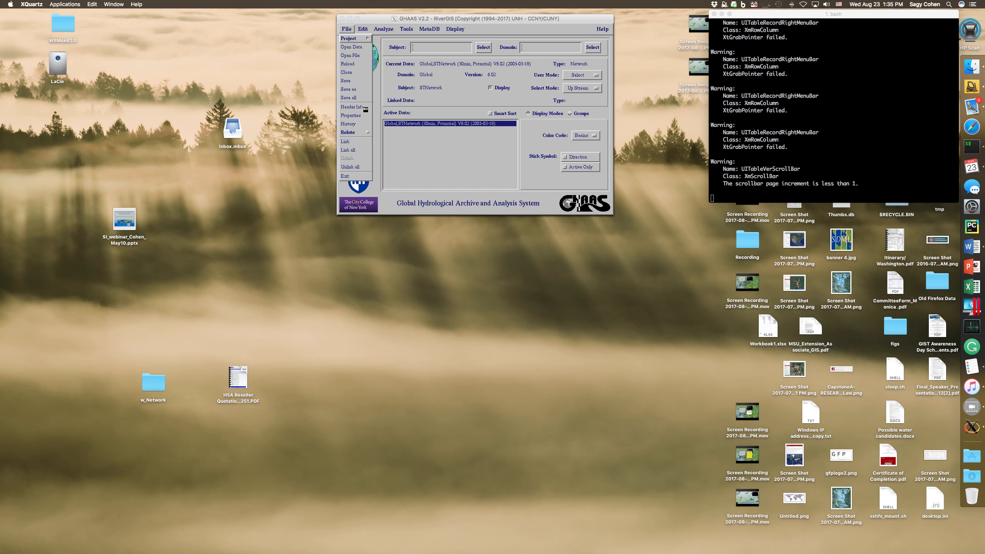
pyautogui.click(353, 106)
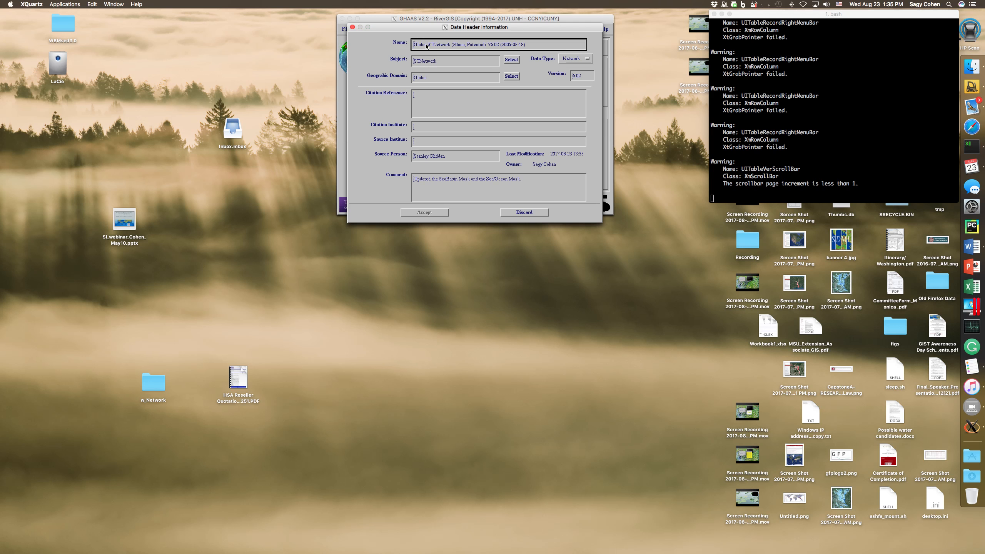
pyautogui.moveTo(427, 45); pyautogui.dragTo(382, 43)
pyautogui.write('Amazon')
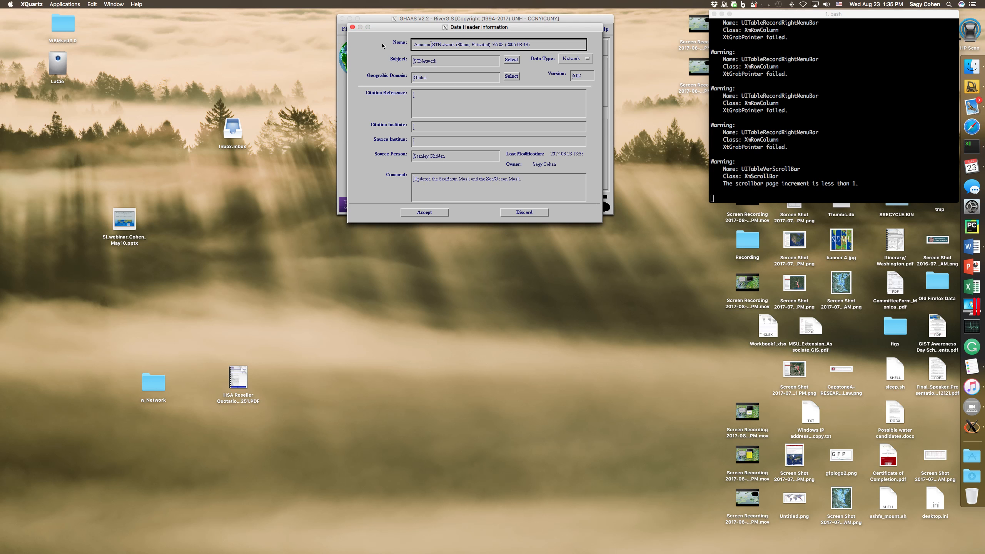
pyautogui.press('BackSpace')
pyautogui.press('Right')
pyautogui.moveTo(439, 77); pyautogui.dragTo(338, 78)
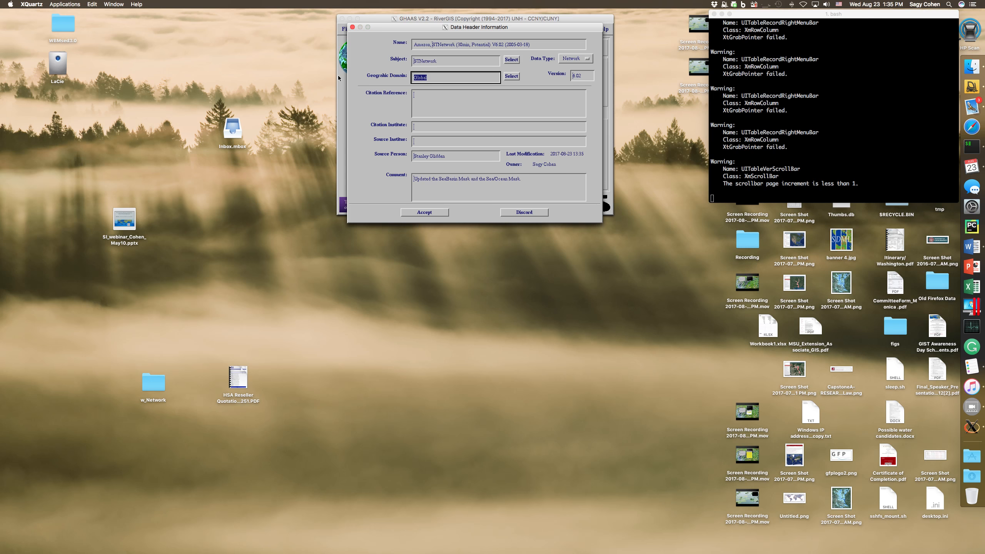
pyautogui.write('Amazon')
pyautogui.click(449, 97)
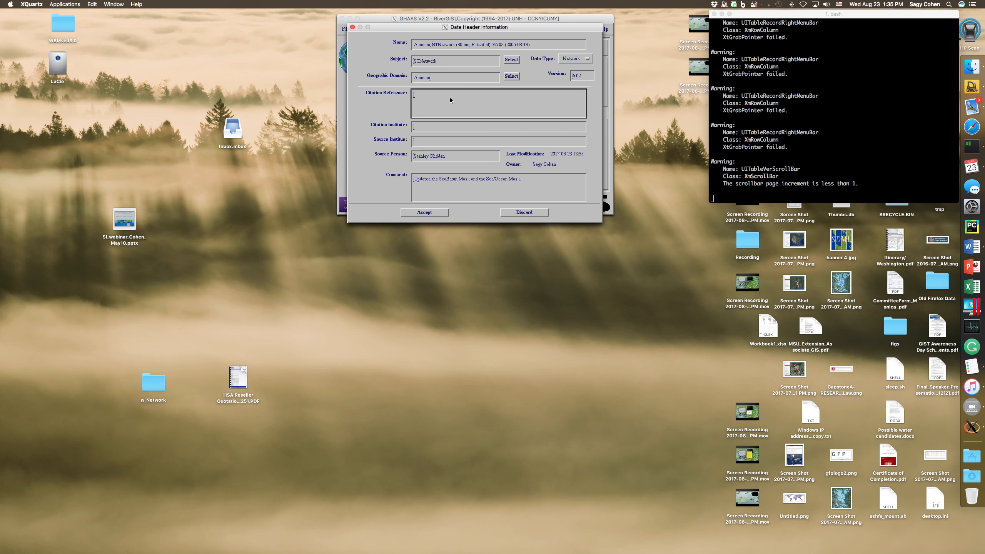
pyautogui.click(424, 213)
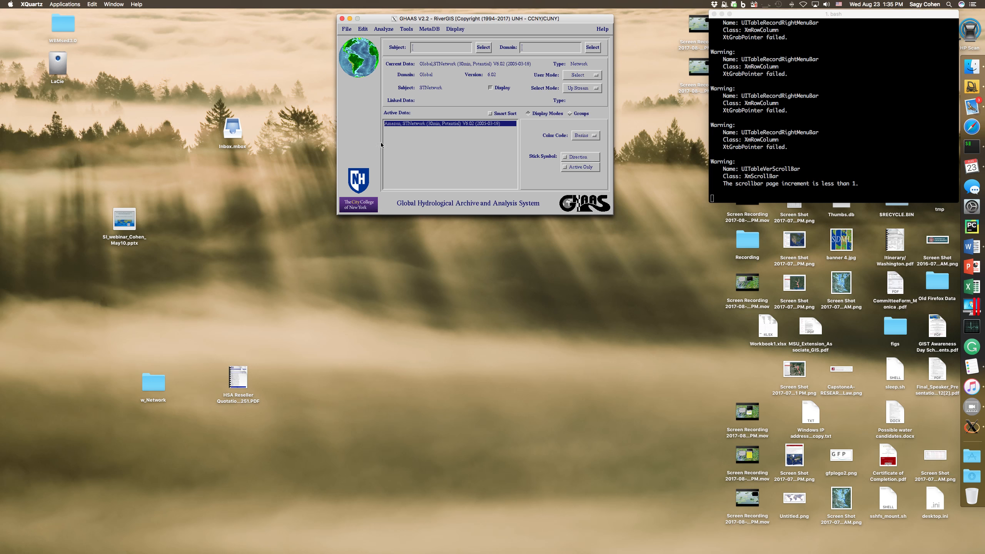
pyautogui.click(346, 30)
pyautogui.click(346, 81)
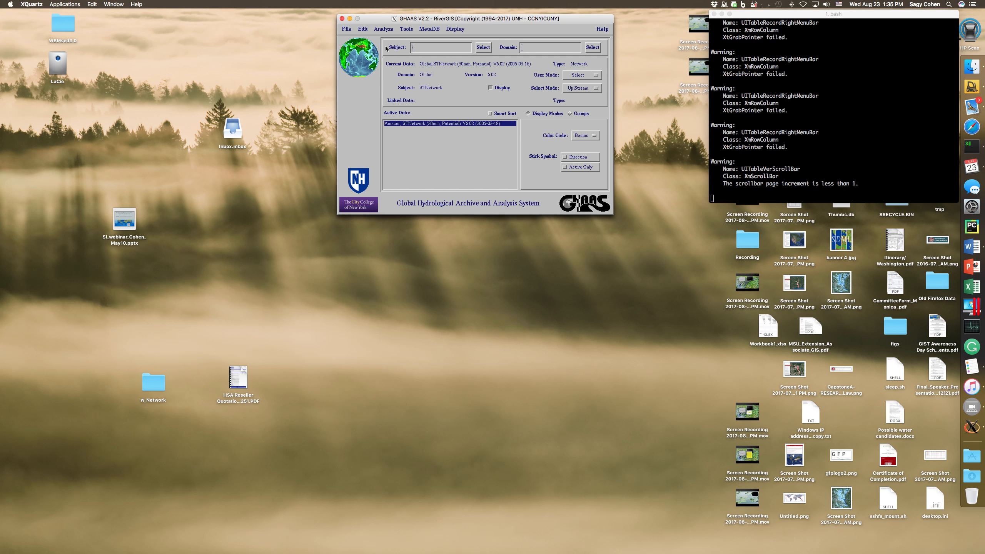
# Step: Build and trim the Amazon network, then run Build on it once more
pyautogui.click(362, 28)
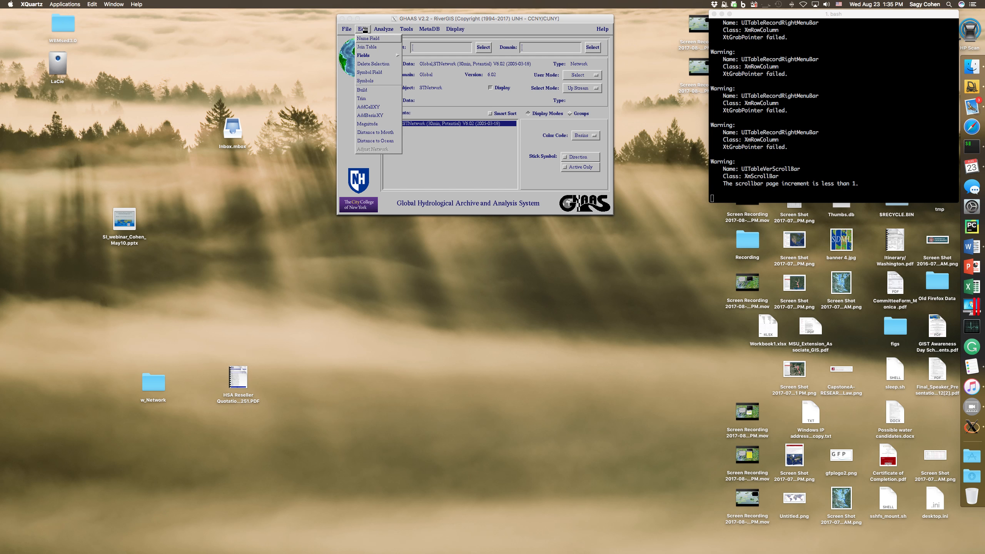
pyautogui.click(380, 91)
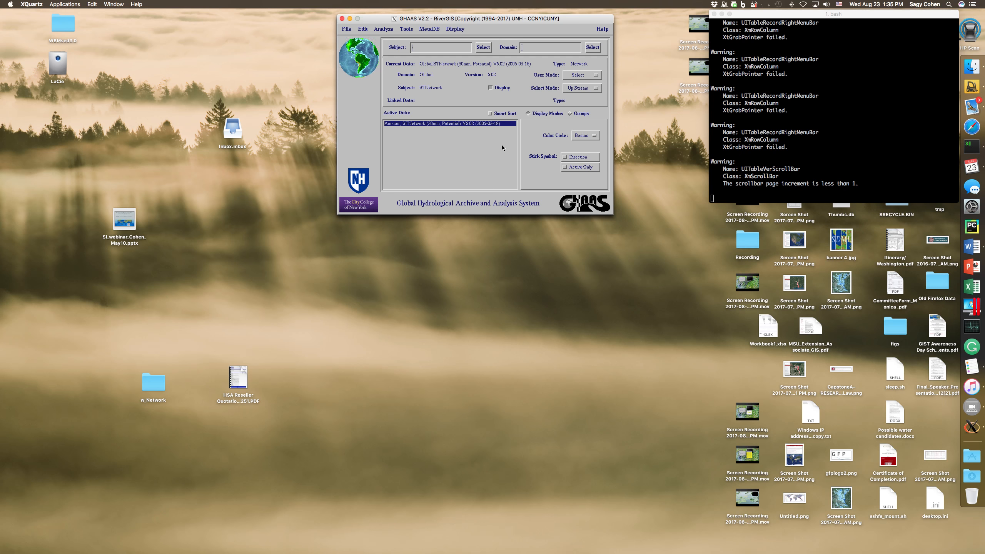
pyautogui.click(362, 28)
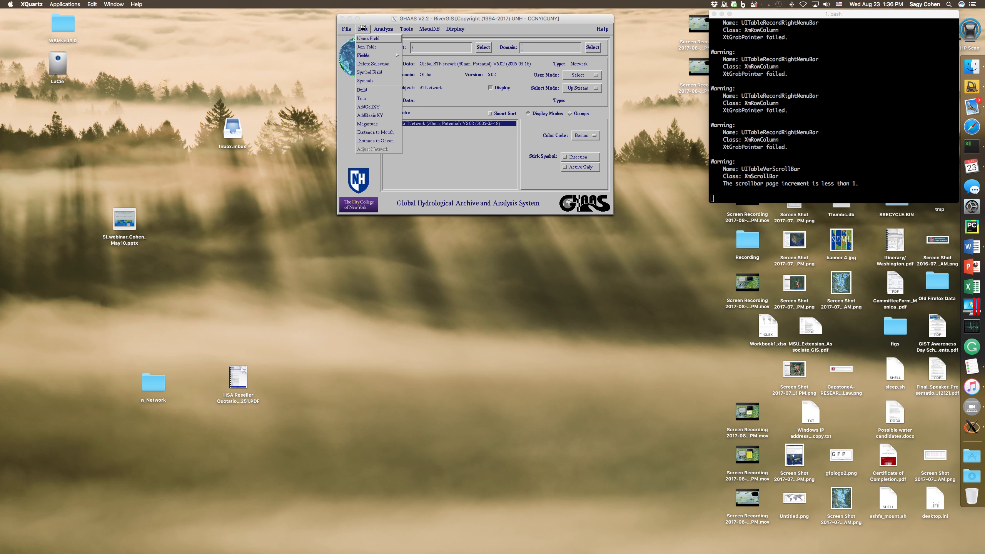
pyautogui.click(372, 98)
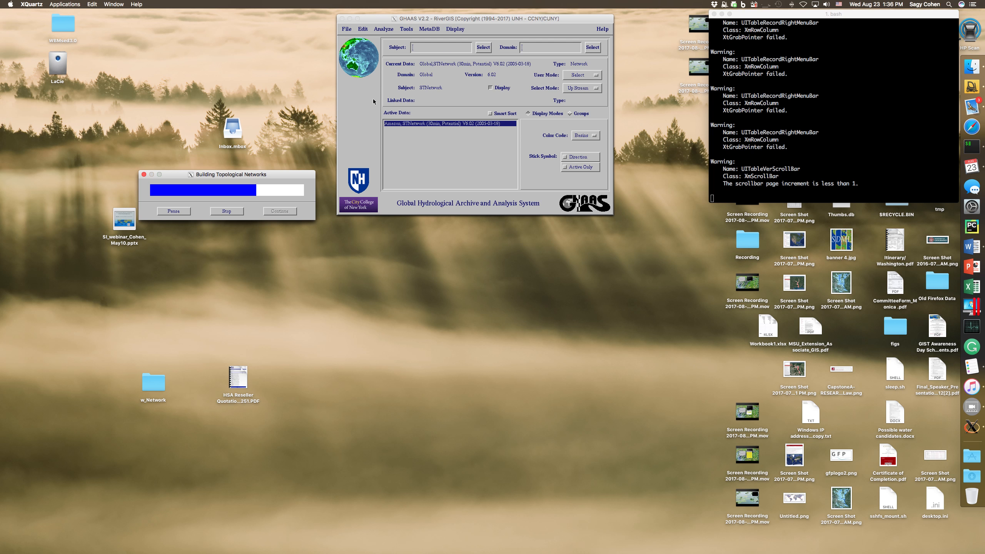
pyautogui.click(363, 30)
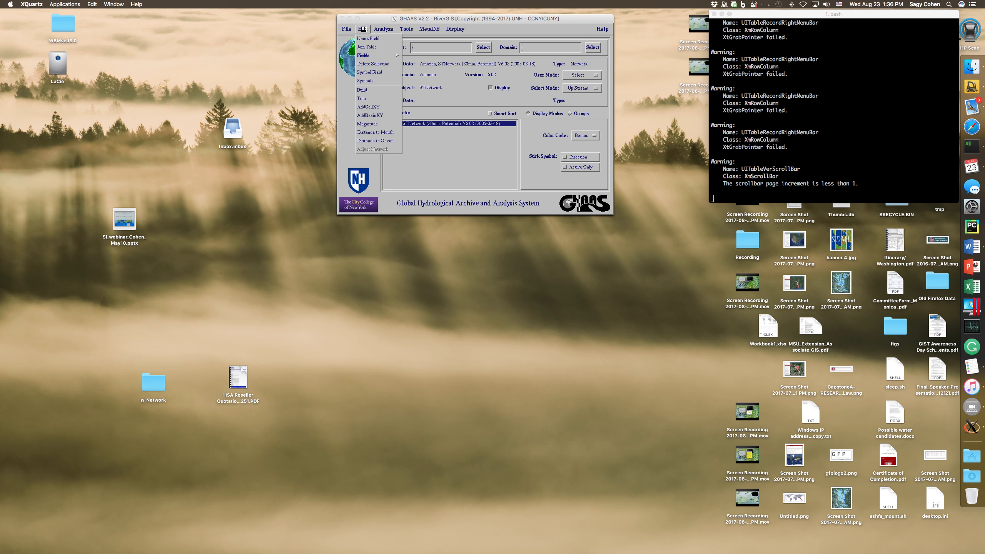
pyautogui.click(367, 90)
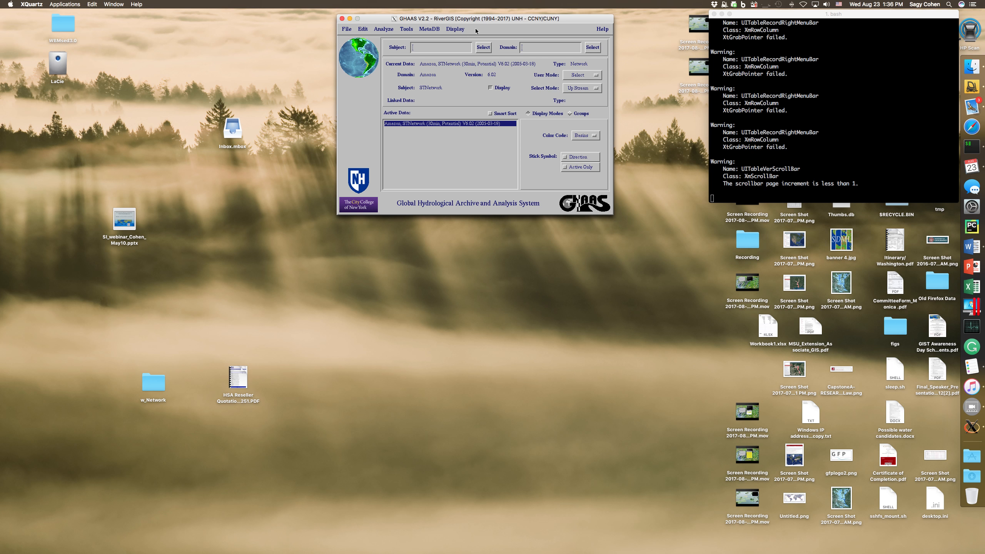
# Step: Inspect the trimmed Amazon network twice in 2DView, closing the view window each time
pyautogui.click(453, 30)
pyautogui.click(453, 38)
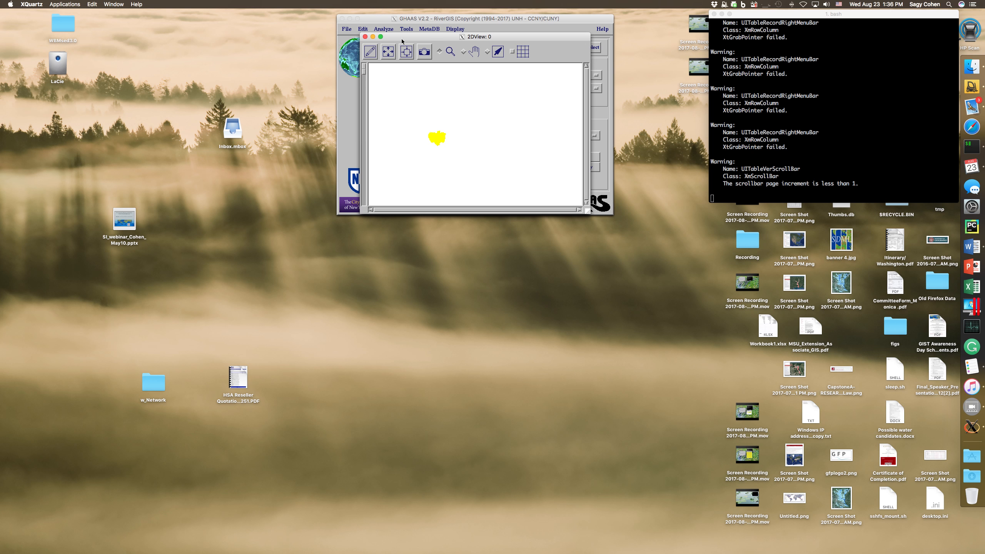
pyautogui.click(364, 36)
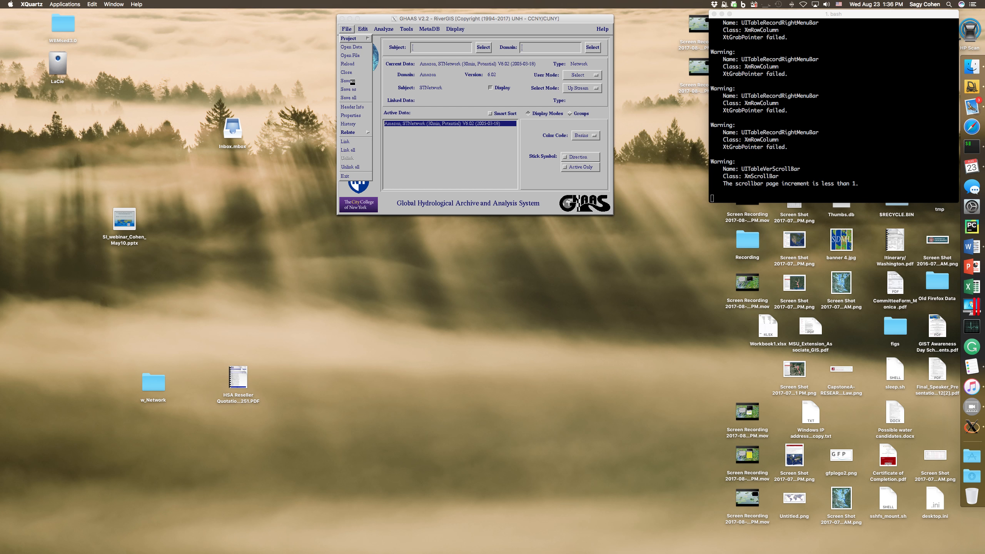
pyautogui.click(456, 29)
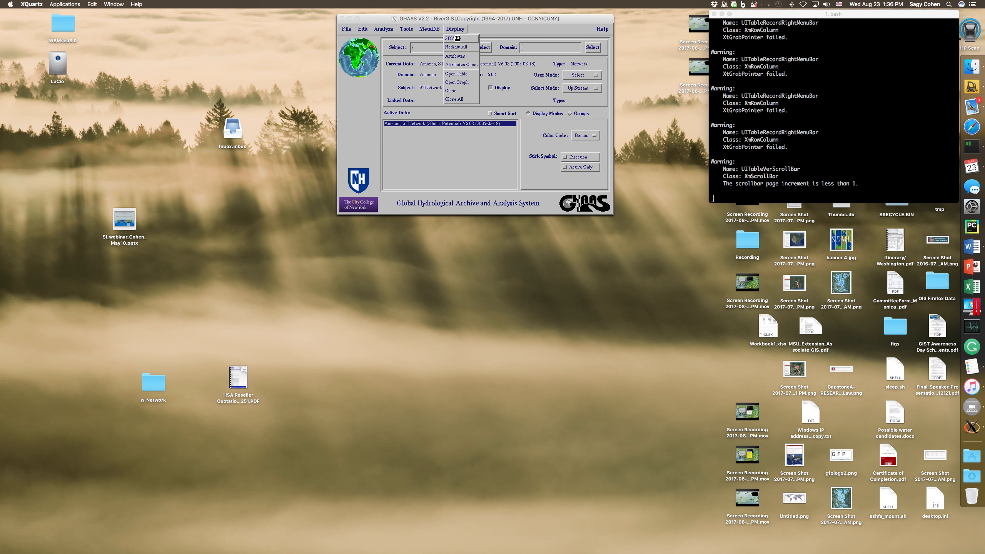
pyautogui.click(457, 36)
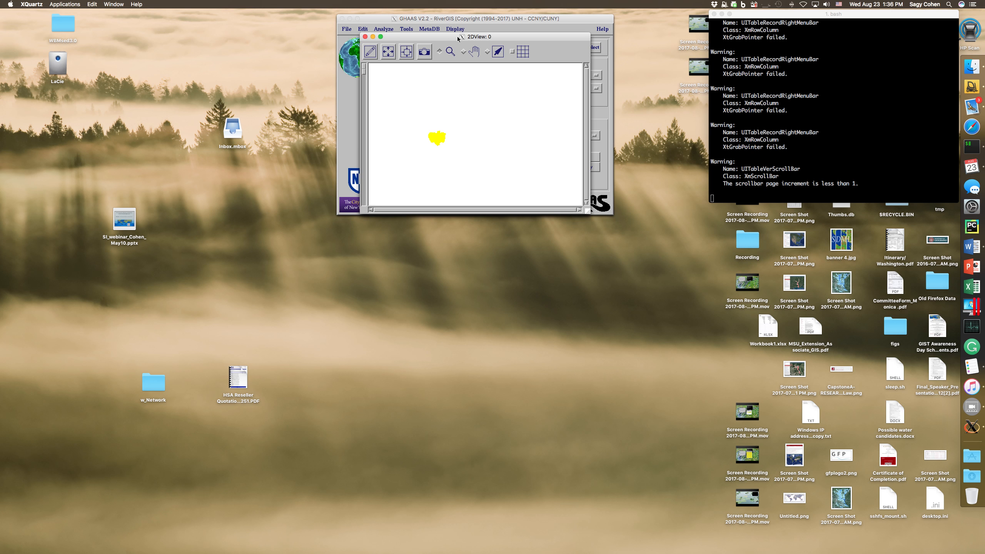
pyautogui.click(364, 36)
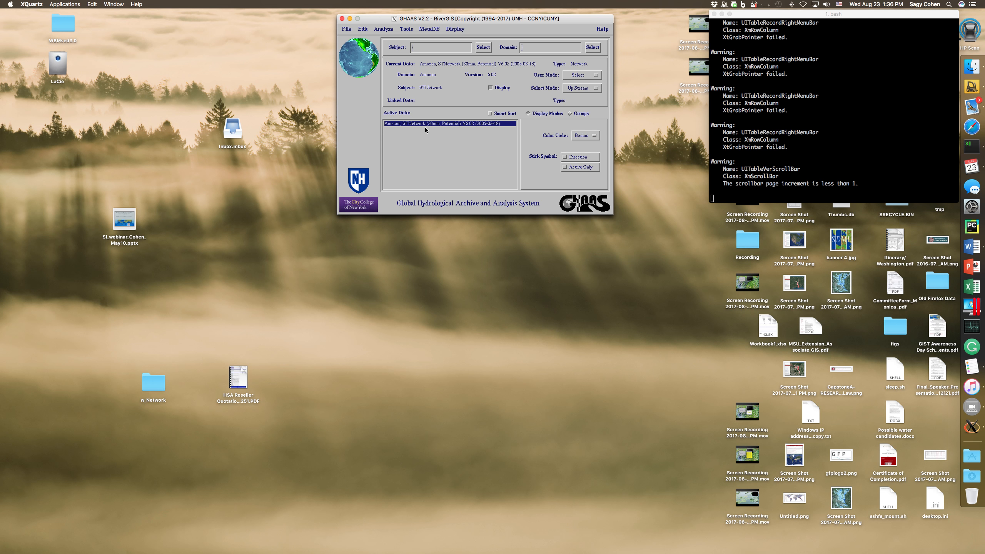
# Step: Check the Amazon network's extent in 2DView once more and close the view window
pyautogui.click(385, 29)
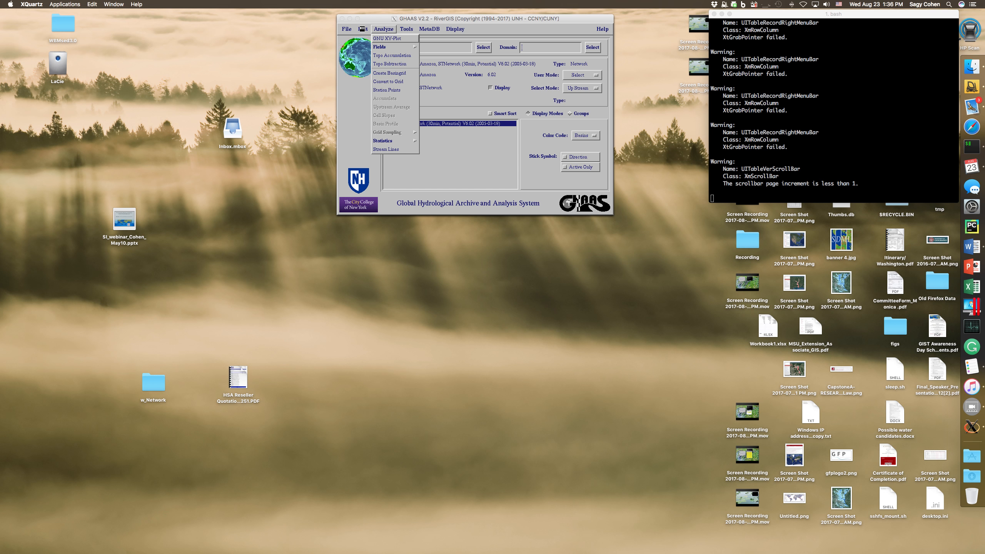
pyautogui.click(370, 100)
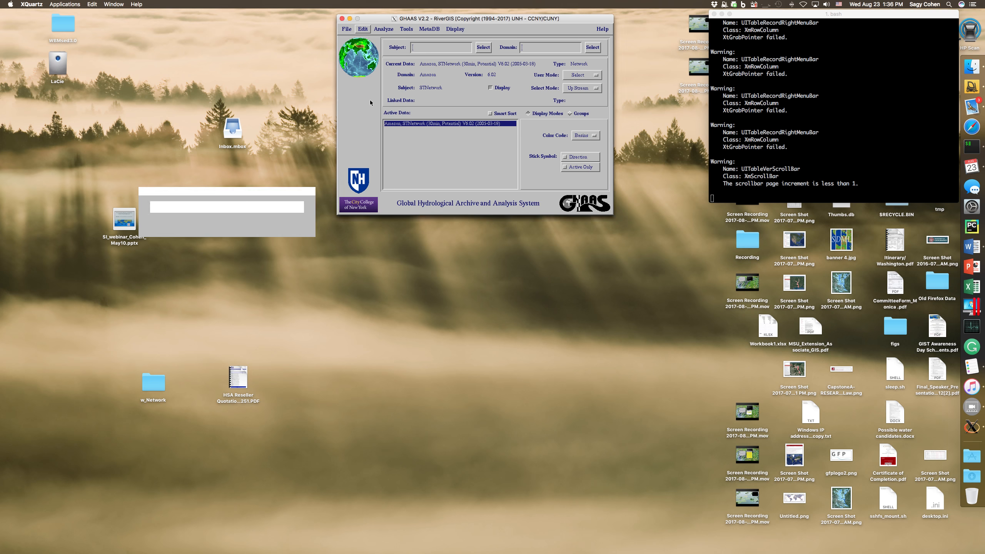
pyautogui.click(454, 29)
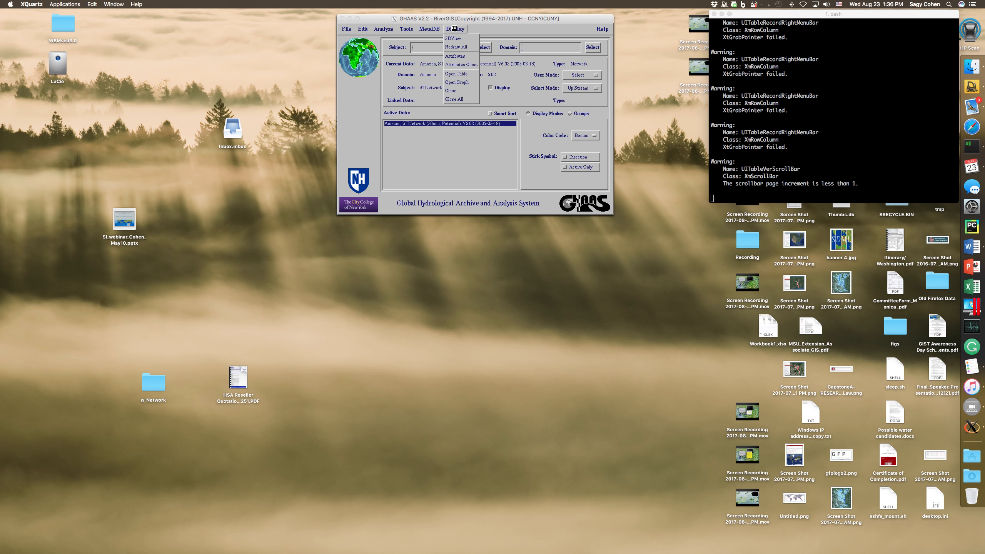
pyautogui.click(455, 38)
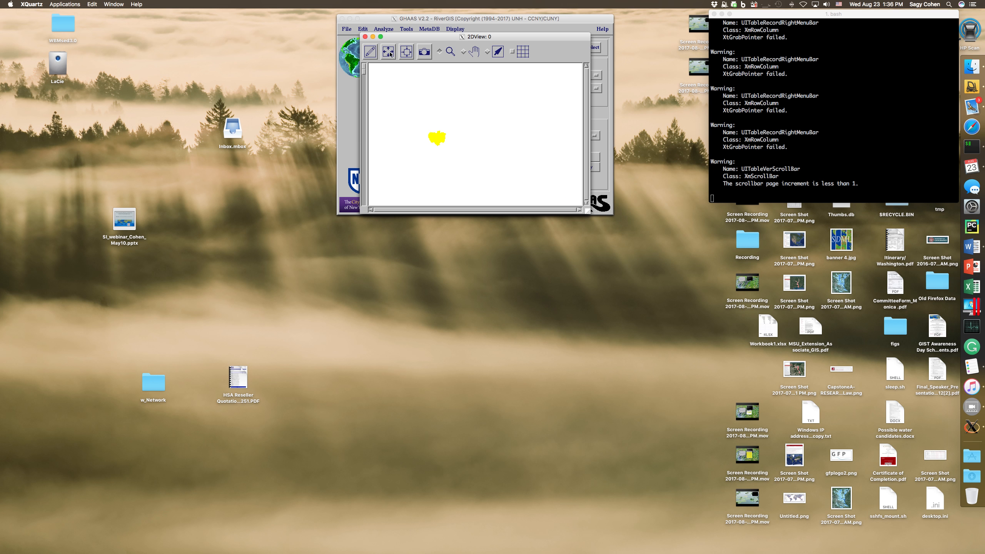
pyautogui.click(364, 37)
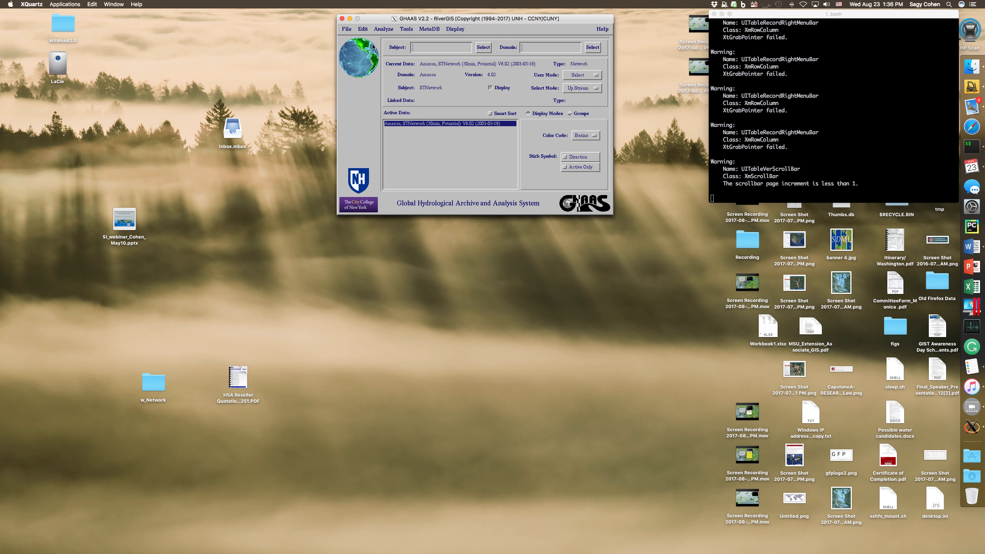
# Step: Reopen the Amazon 30-minute network from its saved file, inspect its extent in 2DView, and close the view window
pyautogui.click(346, 29)
pyautogui.click(351, 72)
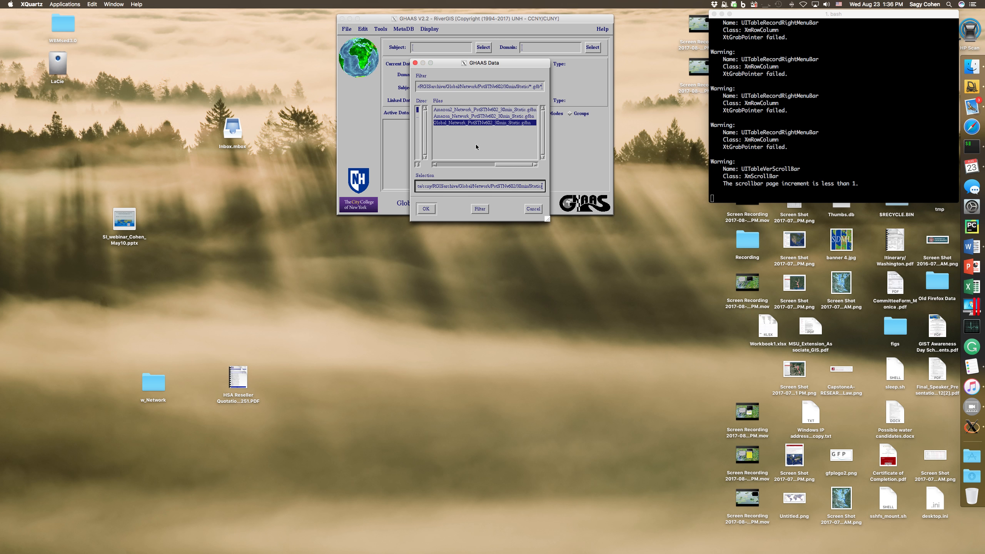
pyautogui.click(426, 208)
pyautogui.click(455, 29)
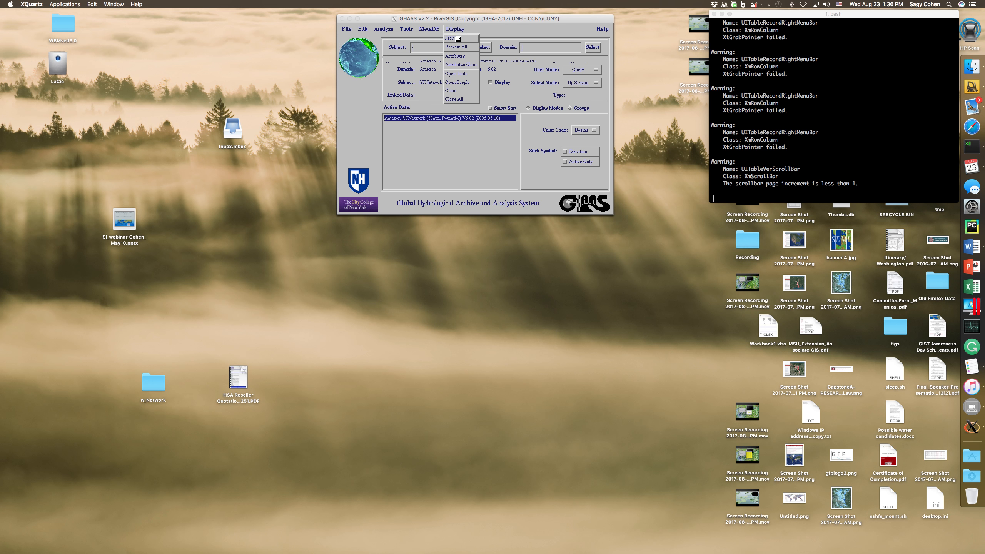
pyautogui.click(459, 39)
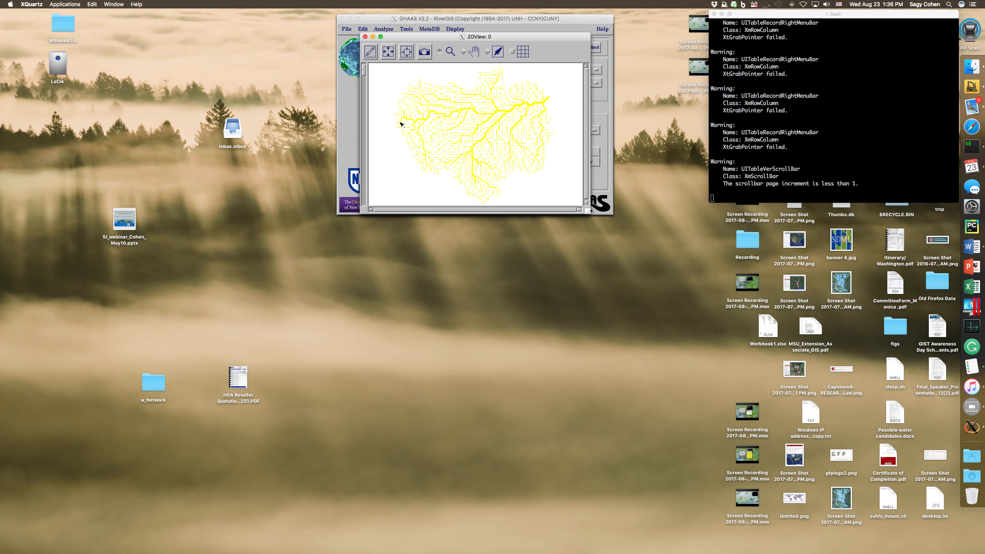
pyautogui.click(365, 36)
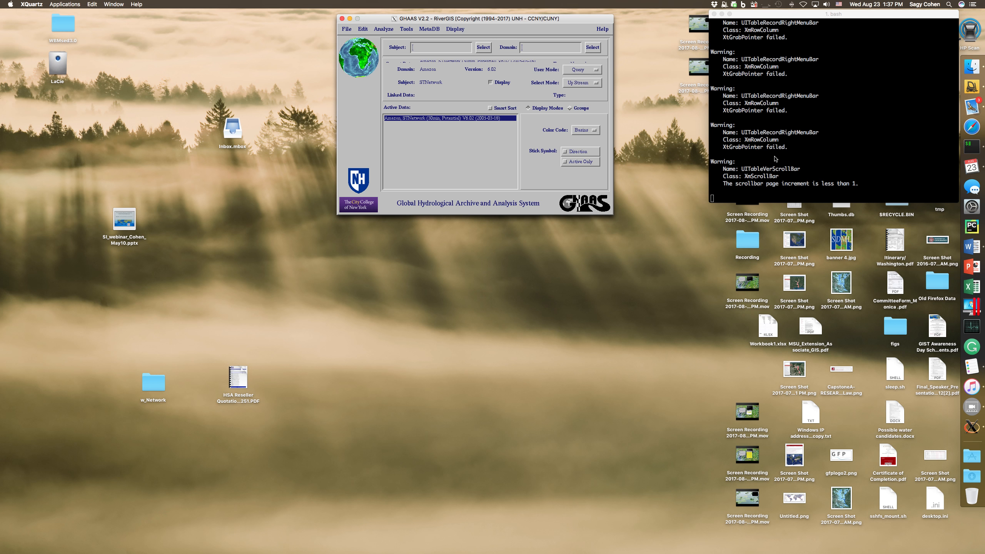
# Step: Switch to the iTerm2 terminal and bring up a fresh command prompt
pyautogui.click(773, 157)
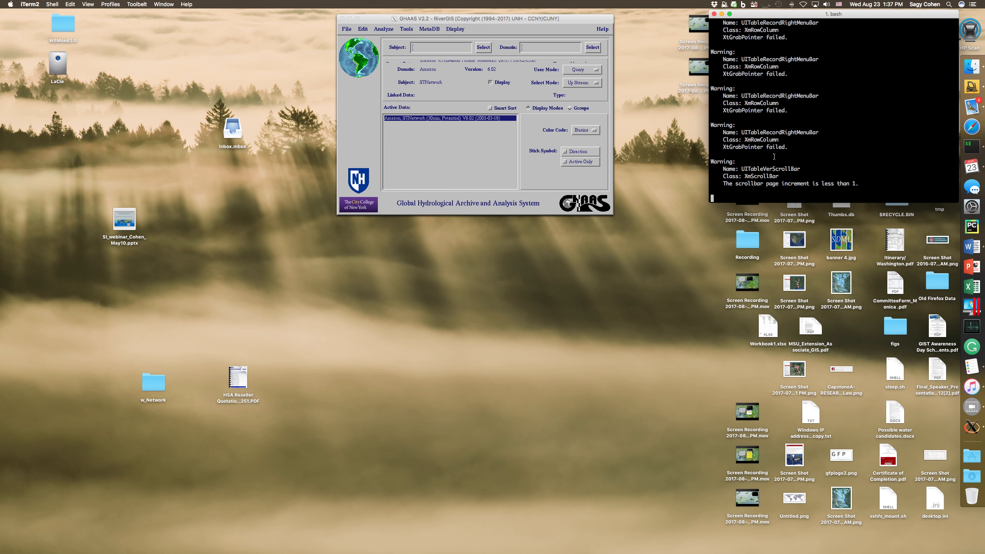
pyautogui.press('Return')
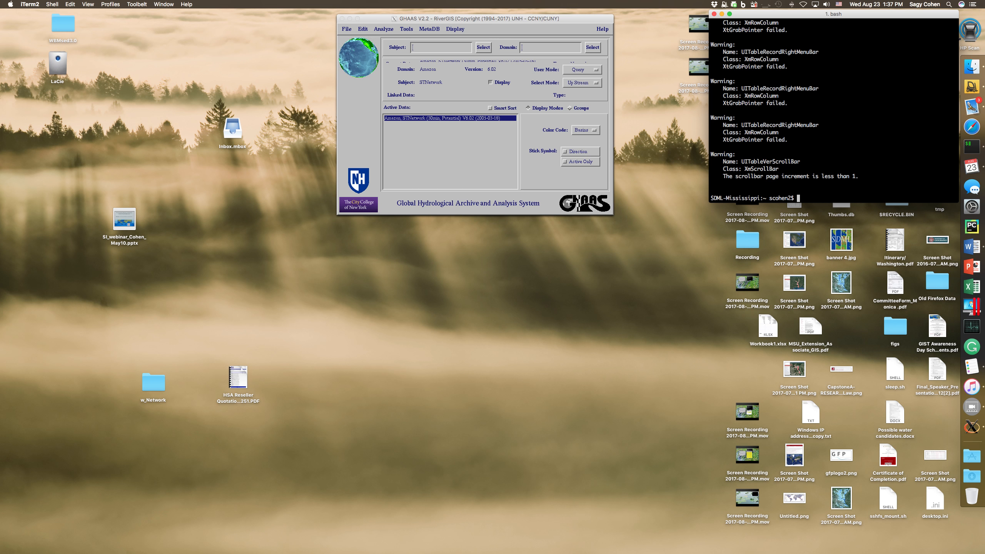